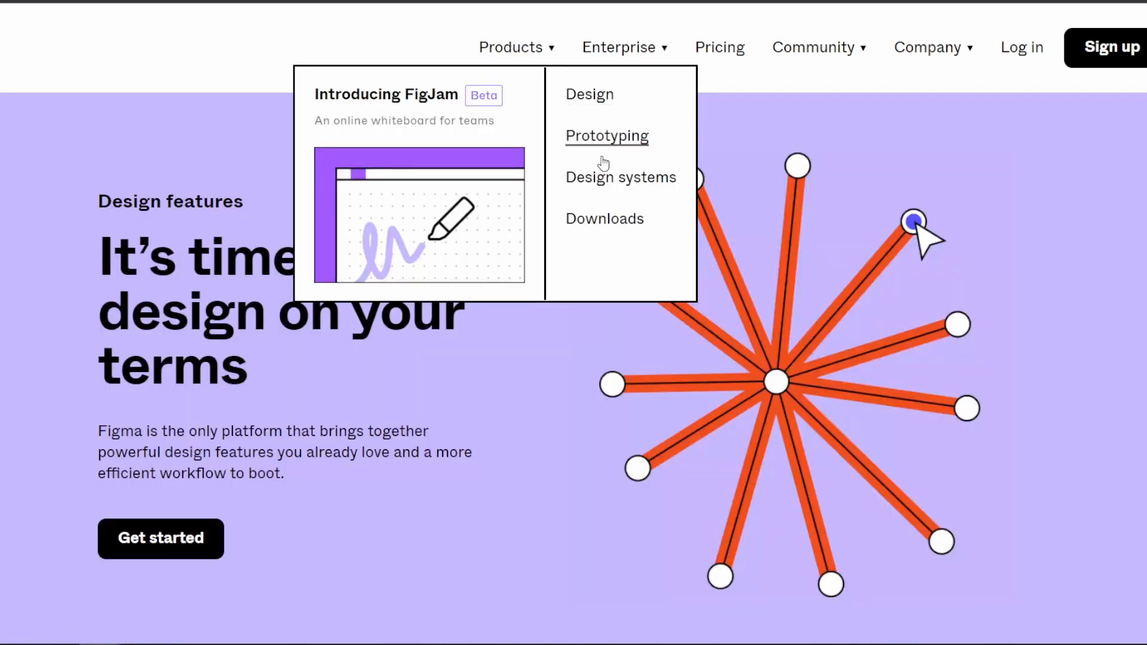
Open the Figma downloads page and examine the available desktop app, device preview and font installers
left_click(605, 218)
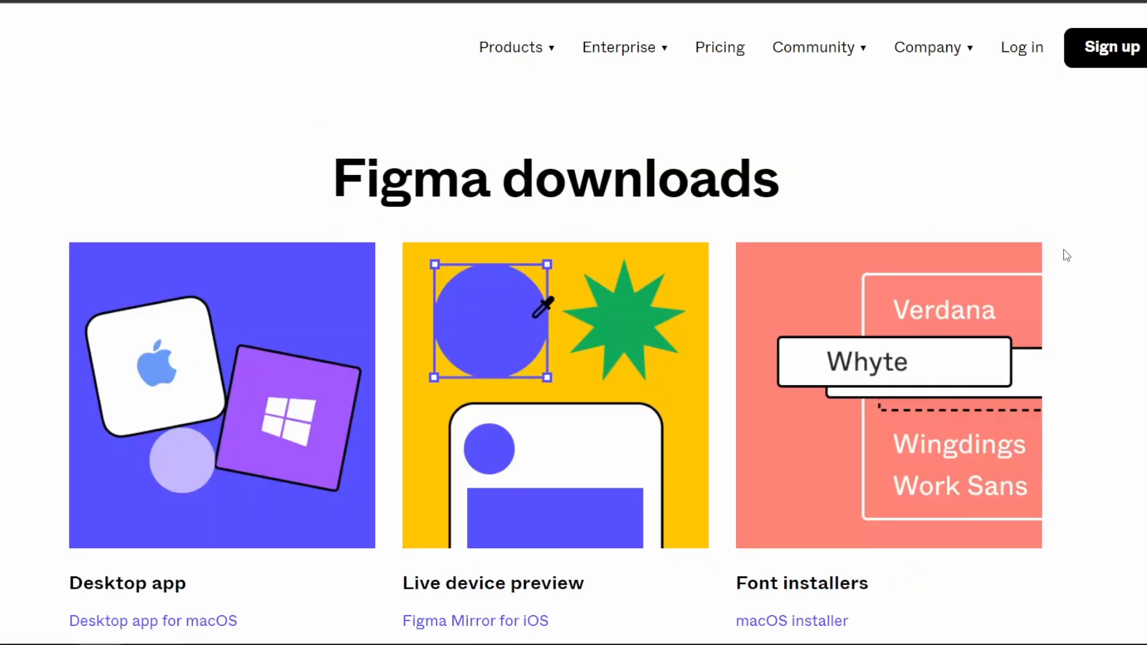
scroll(1076, 260, "down", 3)
scroll(1086, 266, "up", 2)
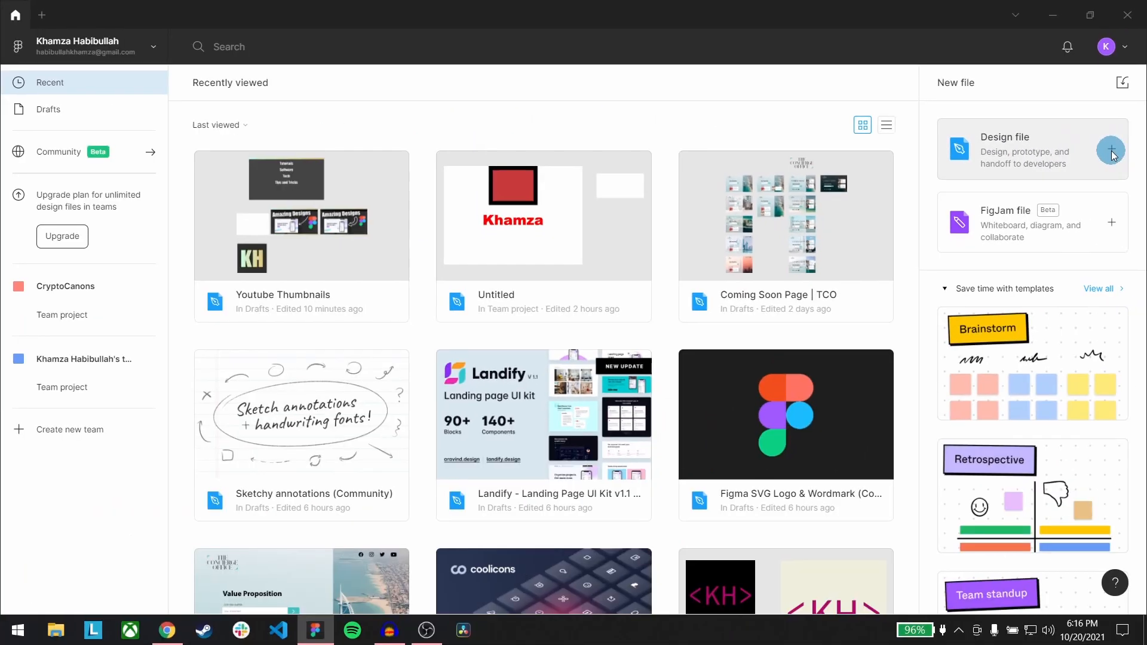
Create a new design file and add a second page to it
left_click(1112, 151)
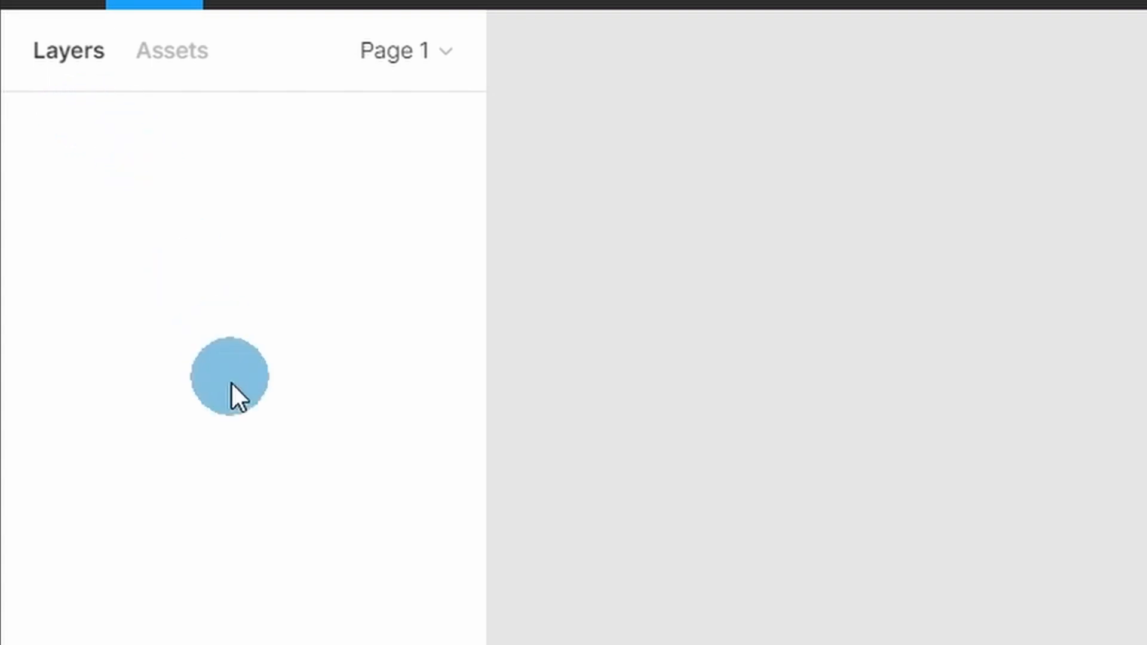
left_click(393, 49)
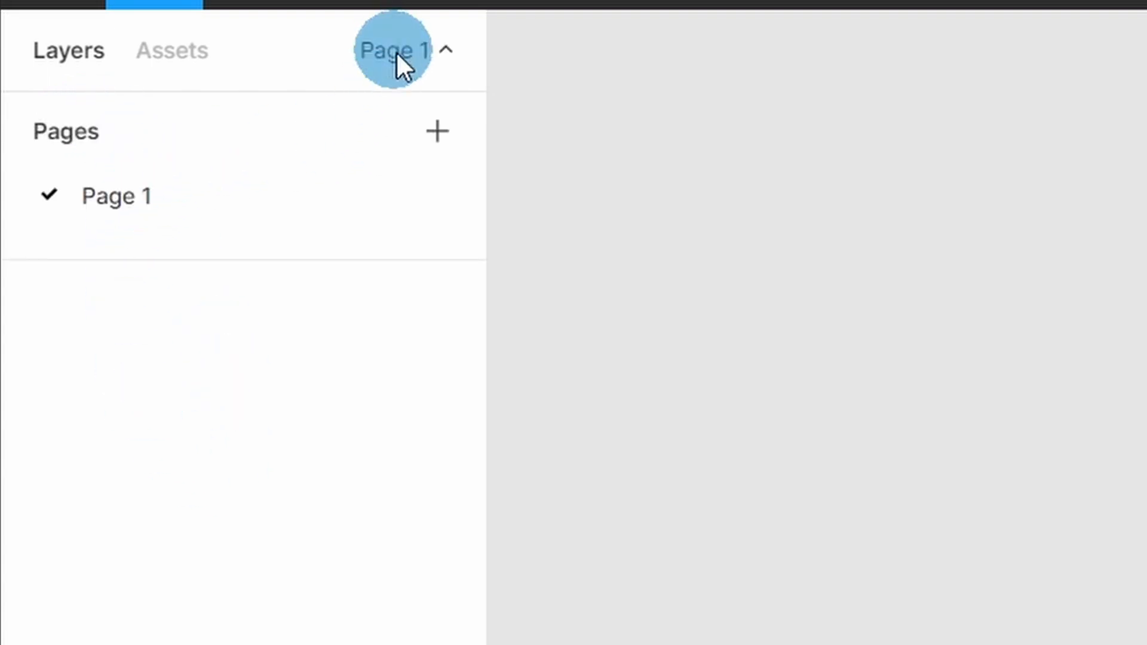
left_click(442, 128)
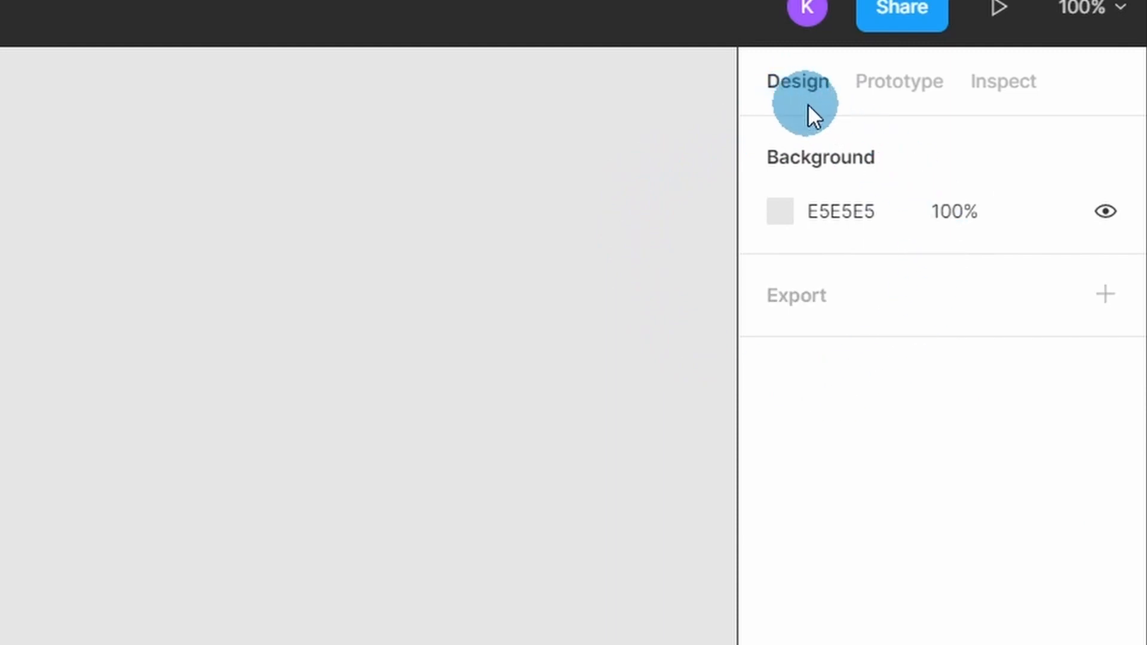
left_click(890, 91)
left_click(999, 89)
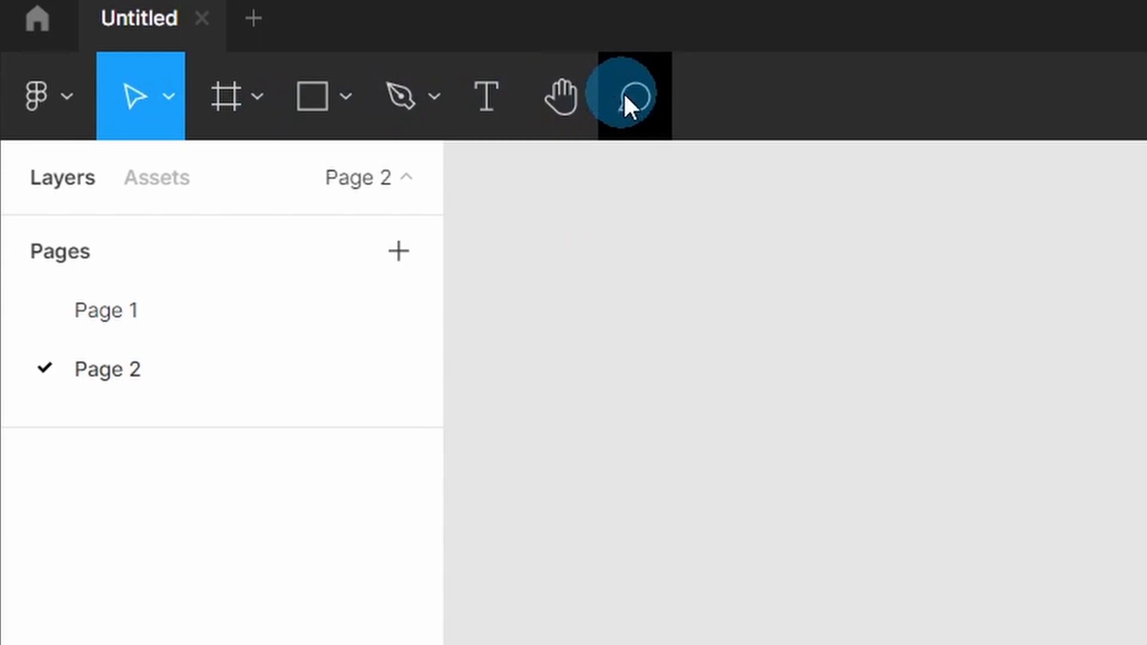
left_click(349, 99)
left_click(344, 101)
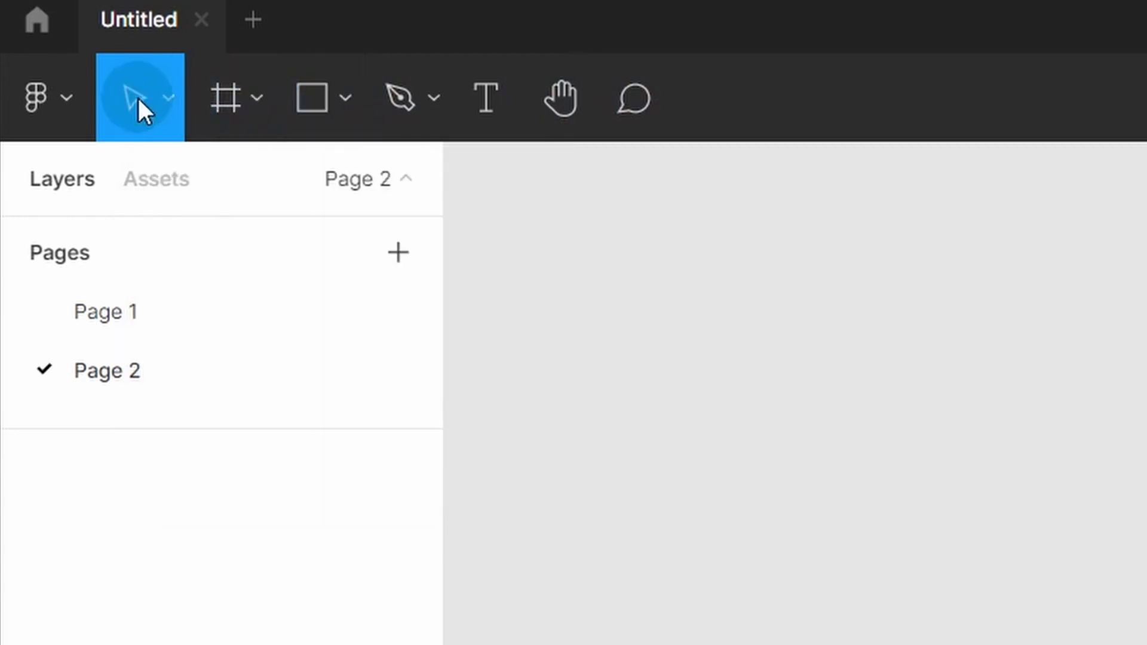
left_click(166, 100)
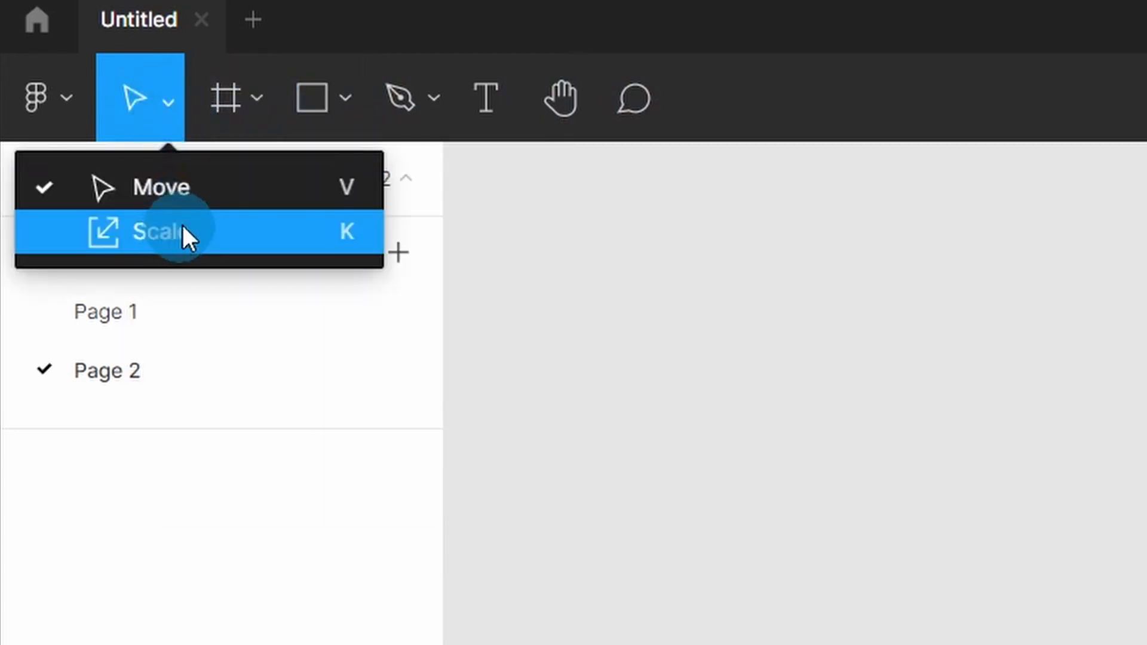
Add a 1440 × 1024 Desktop frame on Page 2 and rename it Home
left_click(222, 93)
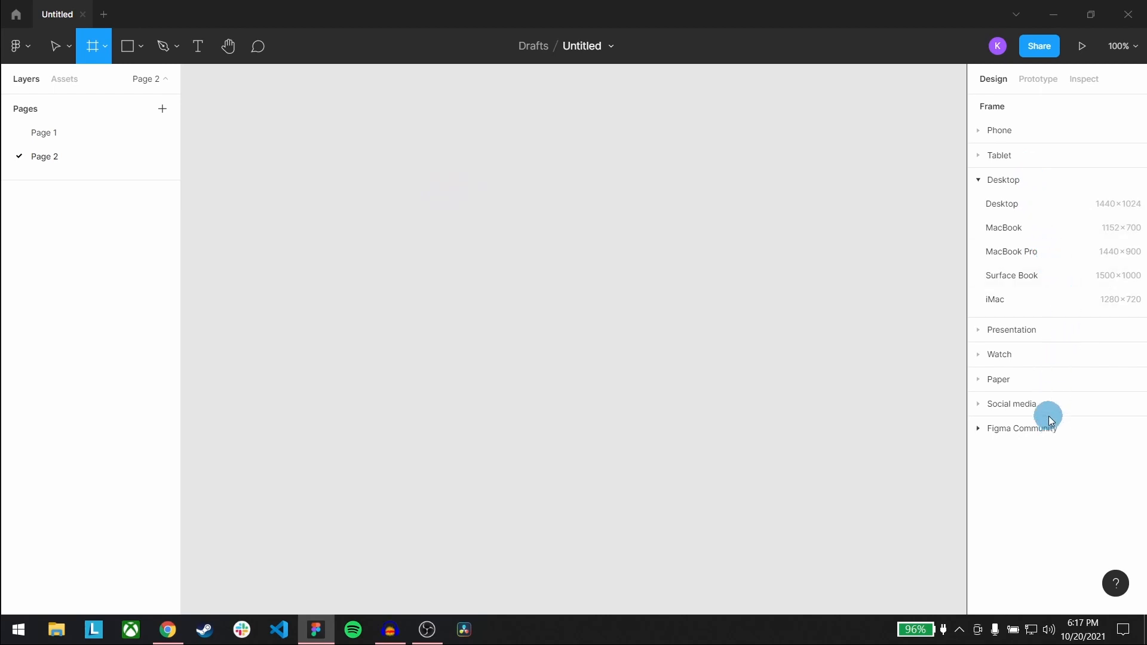
left_click(1024, 208)
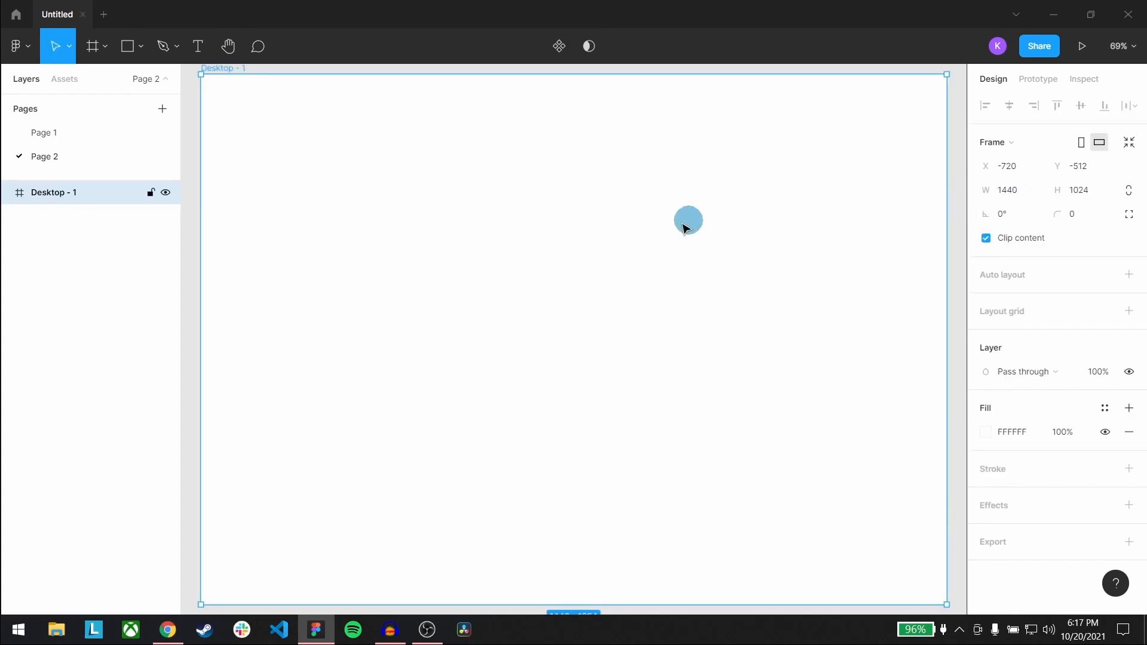
double_click(67, 191)
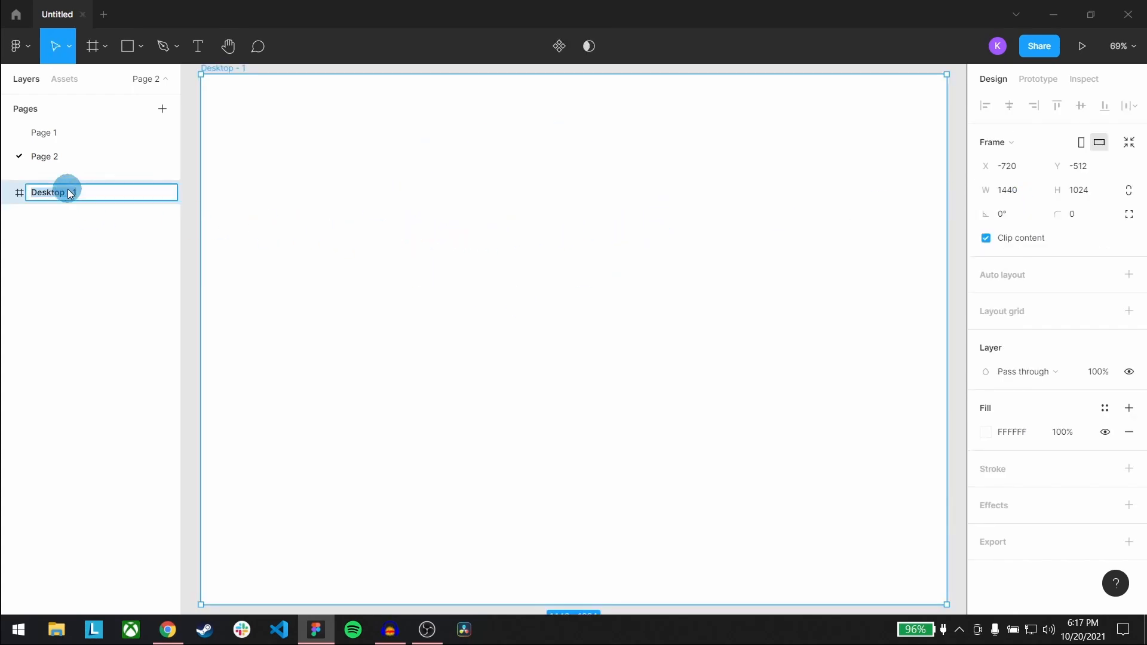
type("Home")
left_click(522, 30)
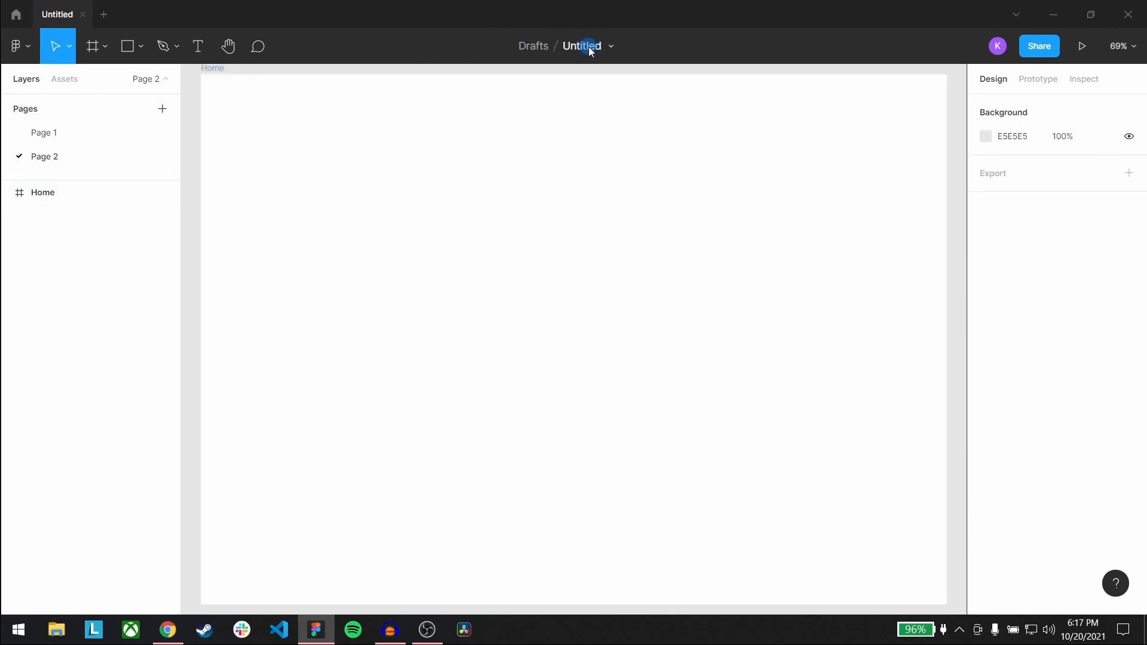
Rename the untitled design file as Project
left_click(589, 48)
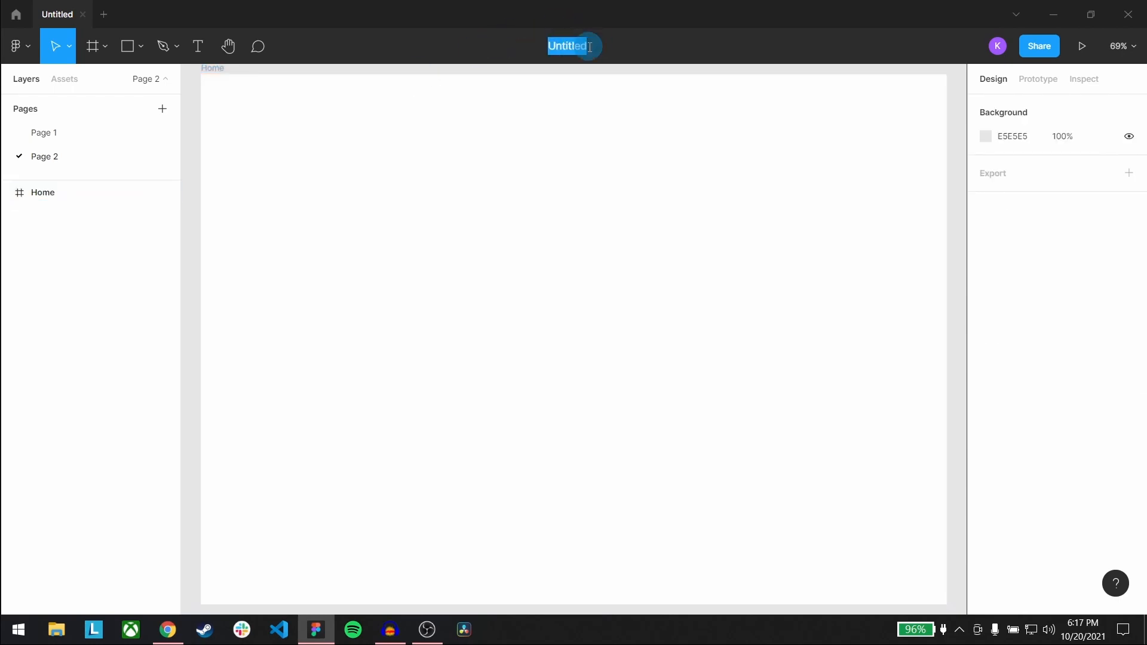
type("Pro")
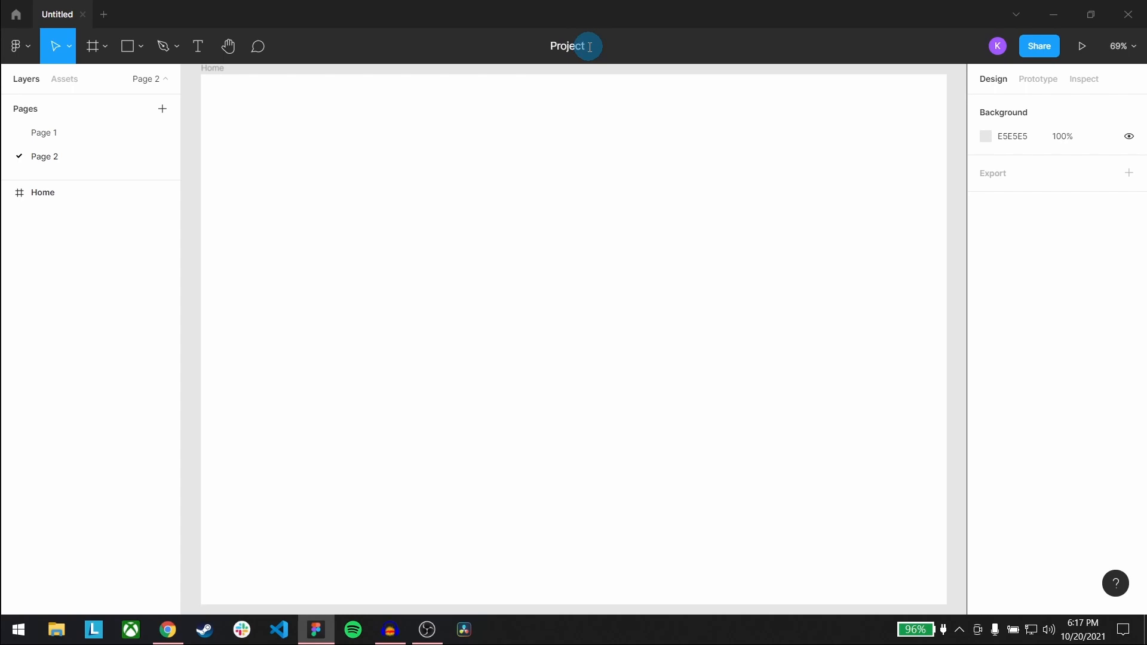
type("ject")
left_click(341, 156)
Draw a rectangle about 412 × 291 in the upper-left area of the Home frame
left_click(139, 48)
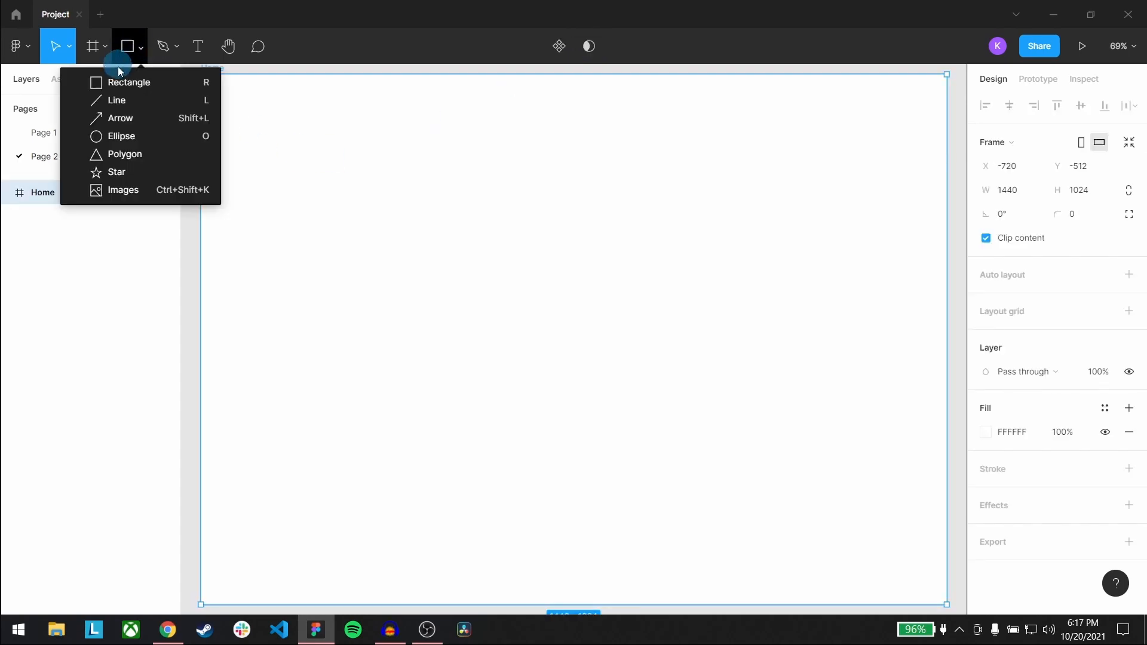
left_click(117, 79)
left_click_drag(310, 159, 524, 312)
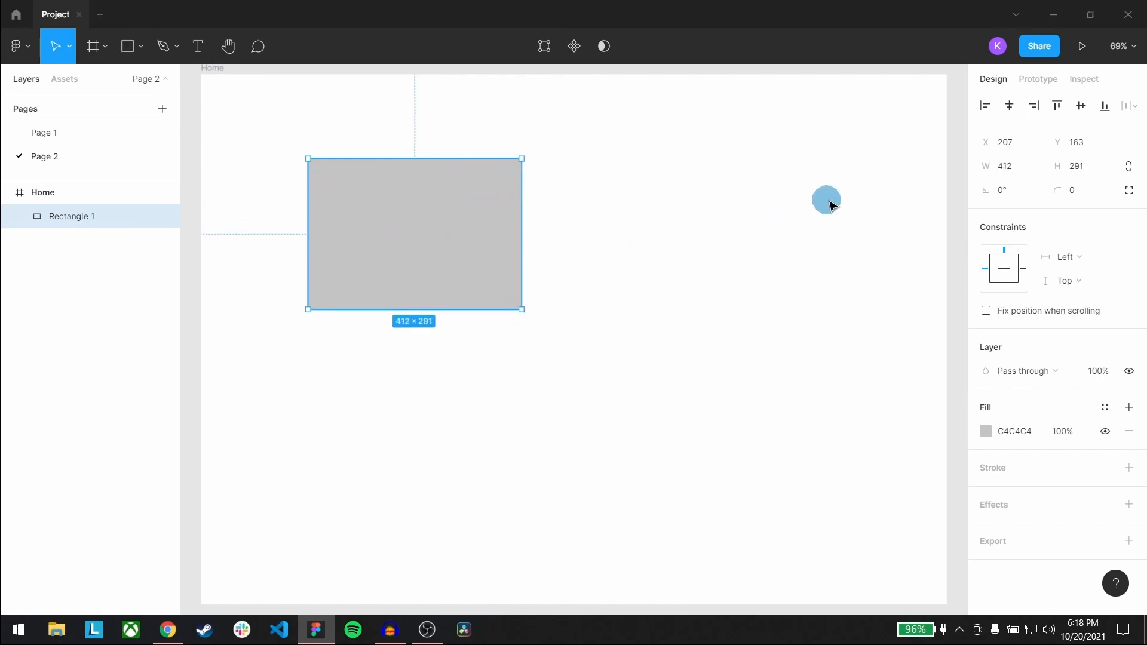
Align the rectangle to the horizontal centre of the Home frame
left_click(1113, 143)
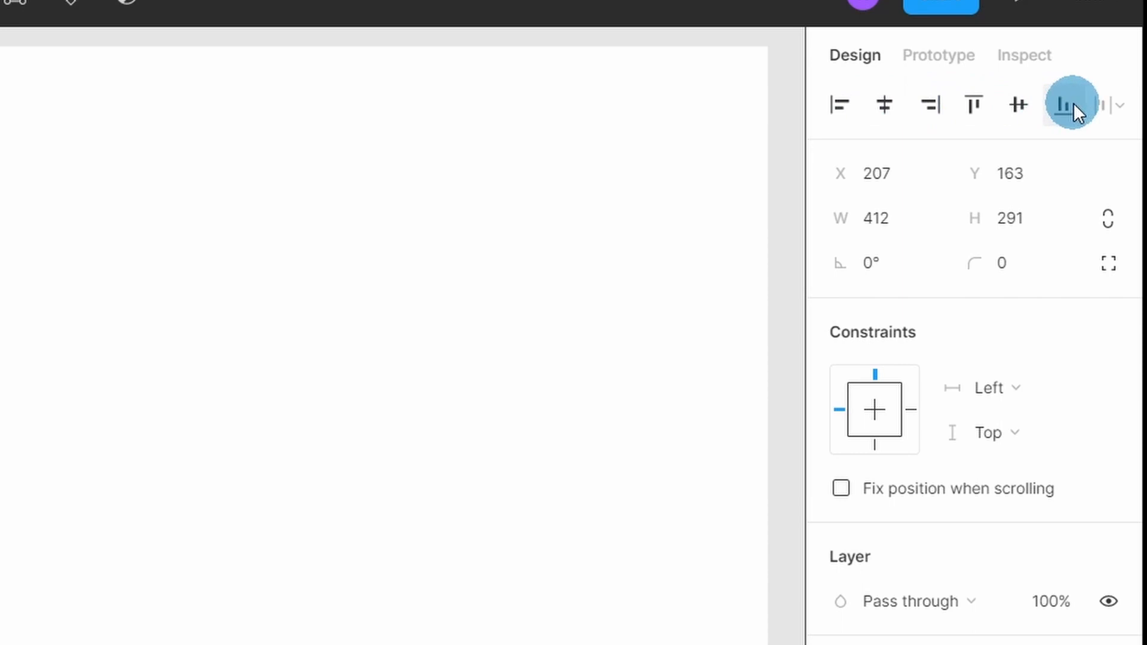
left_click(843, 104)
left_click(884, 104)
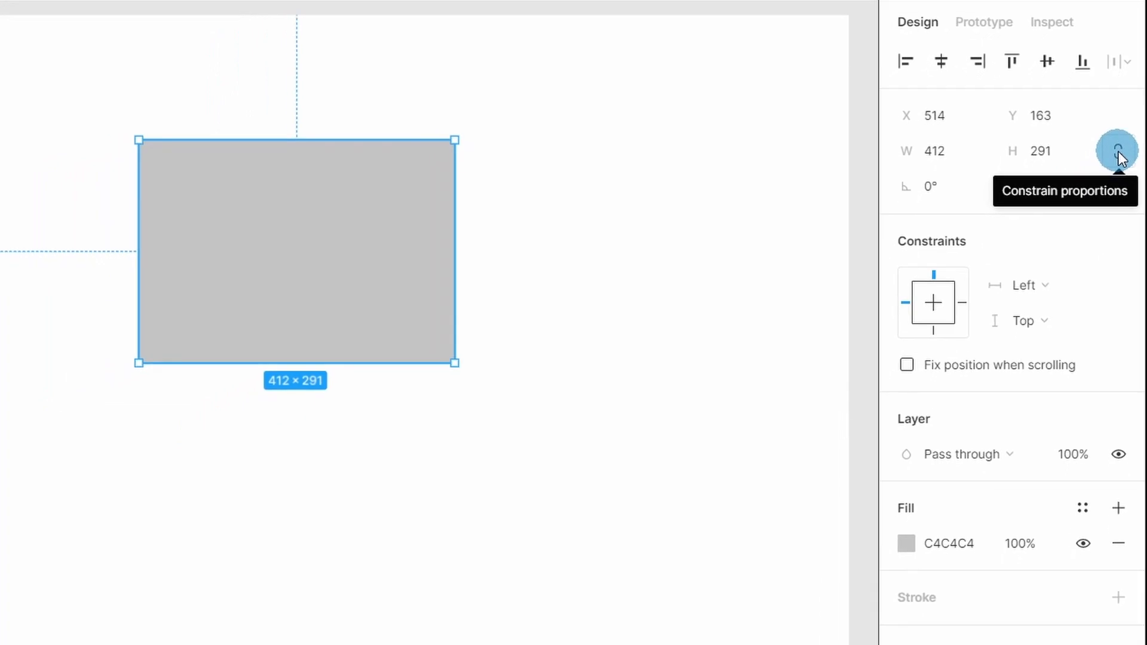
Constrain the rectangle's proportions and reduce its width to 362
left_click(1114, 186)
left_click(955, 150)
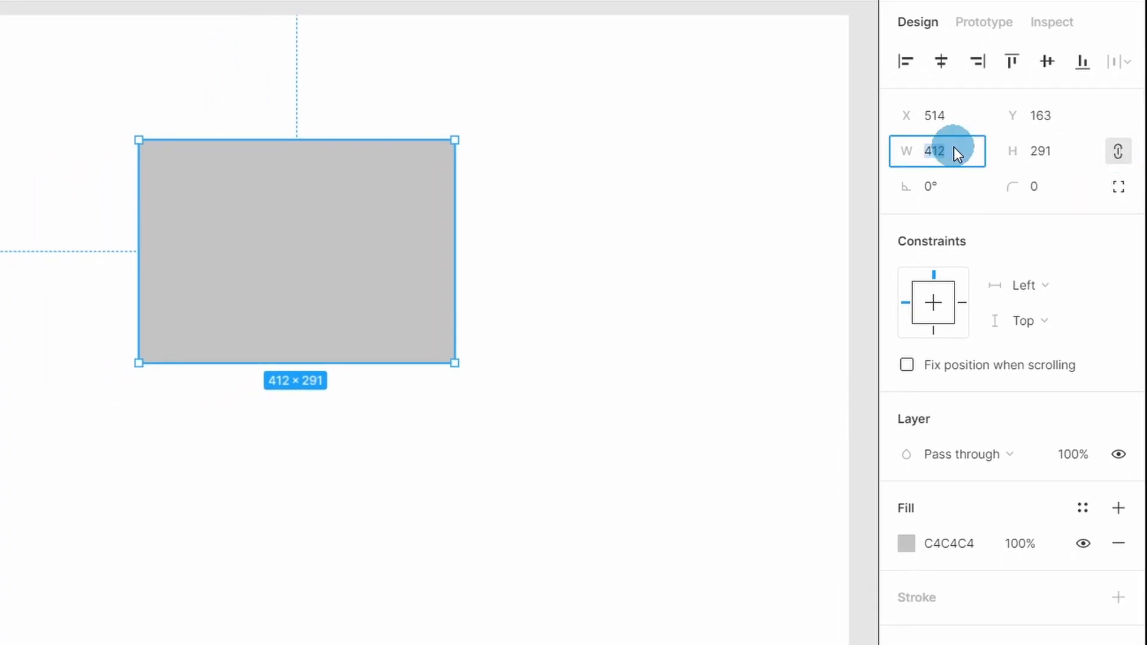
key("shift+Down")
key("shift+Down")
key("shift+Down")
key("shift+Down")
key("shift+Down")
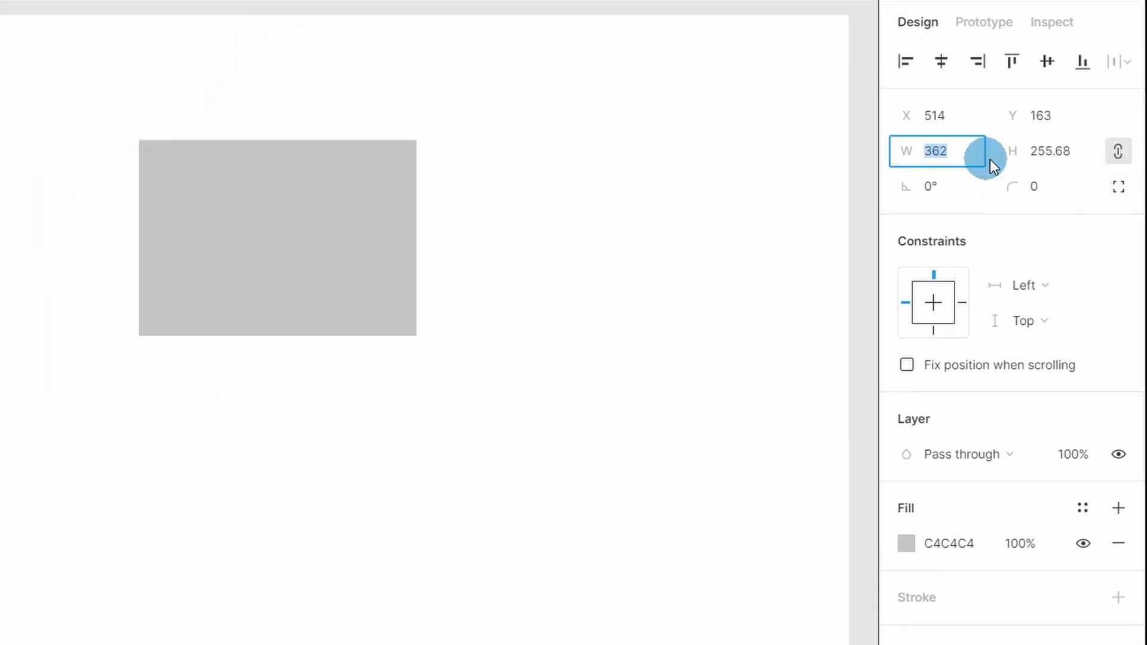
Enable independent corner radii on the rectangle and set its top-left corner radius to 10
left_click(1118, 185)
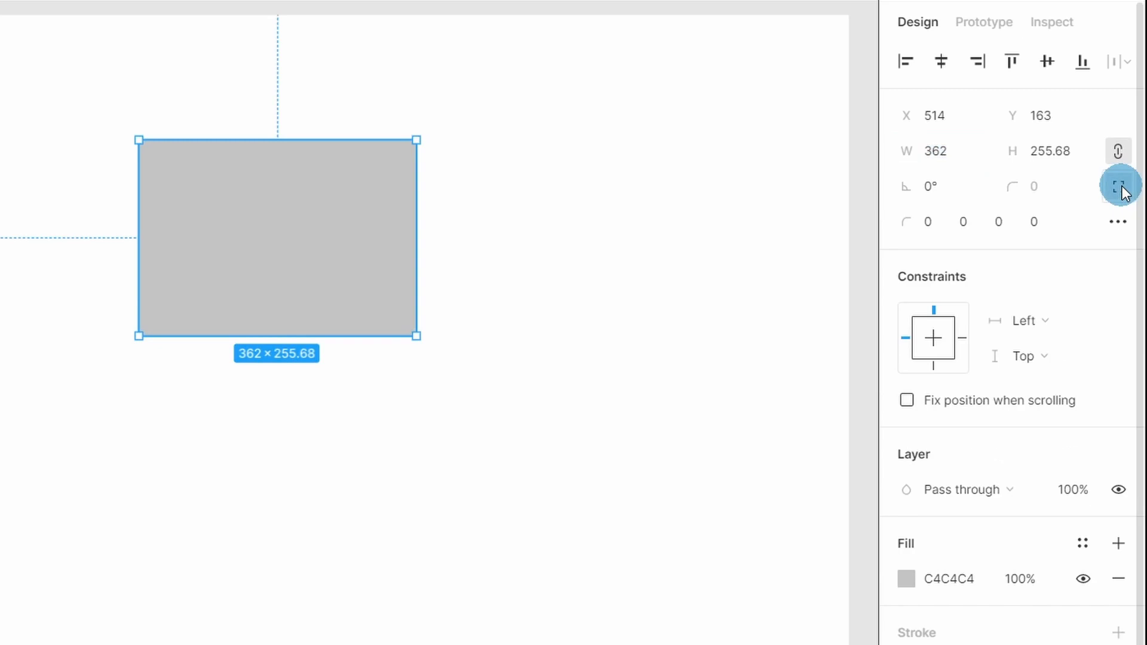
left_click(931, 222)
type("10")
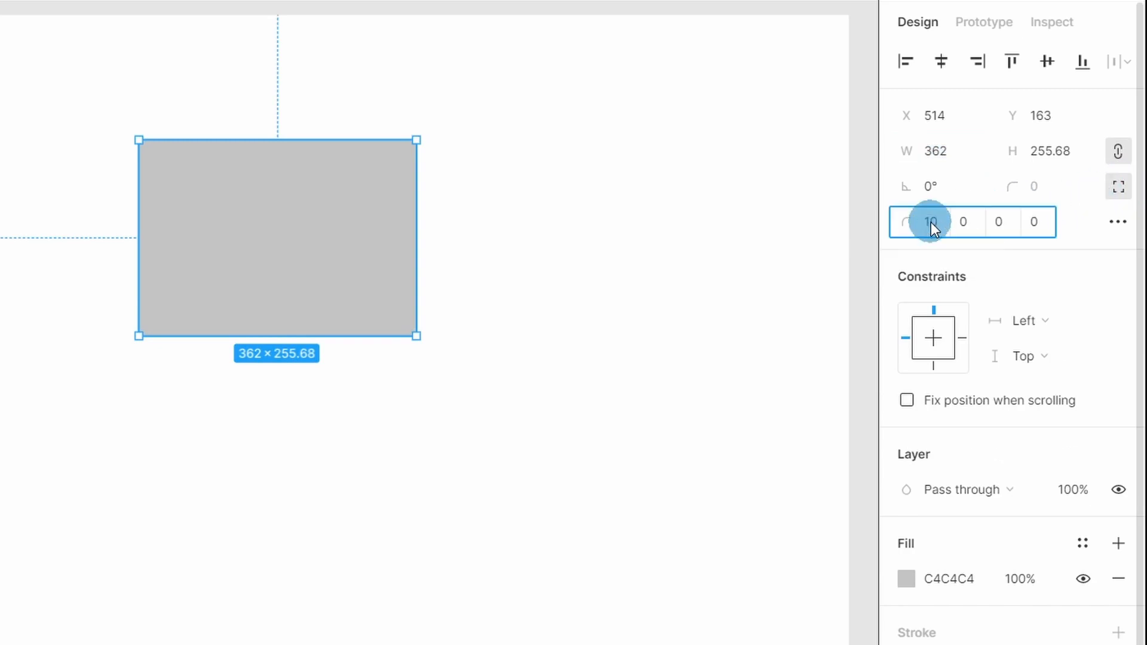
left_click(1062, 249)
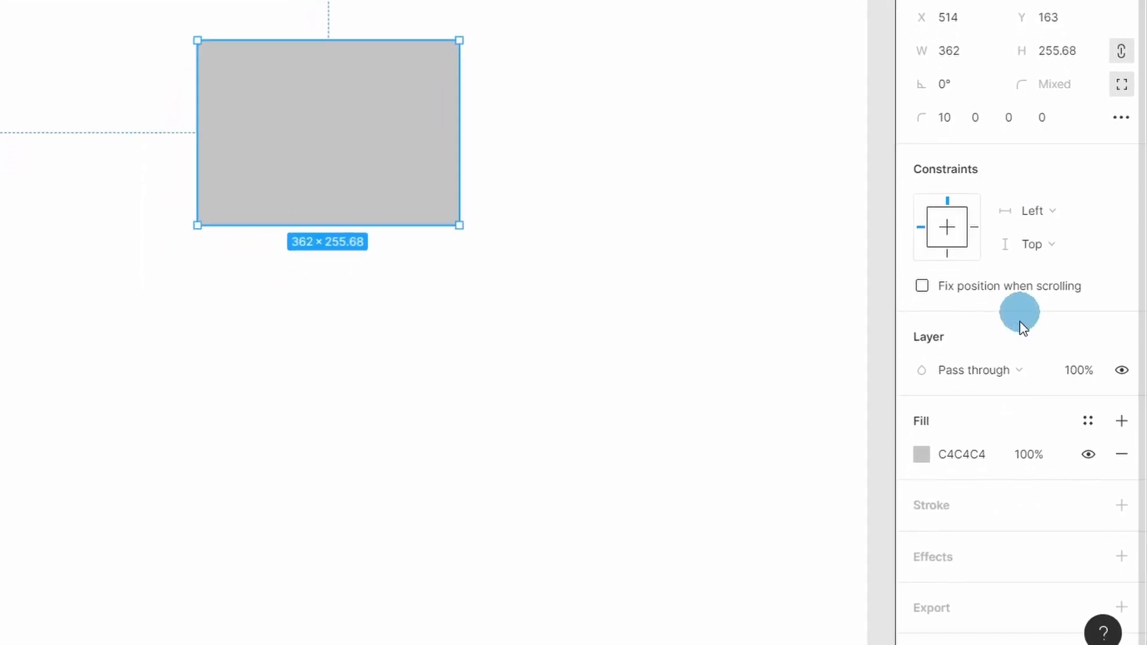
Change the rectangle's fill to red FF1111, keeping Hex as the colour format
left_click(922, 454)
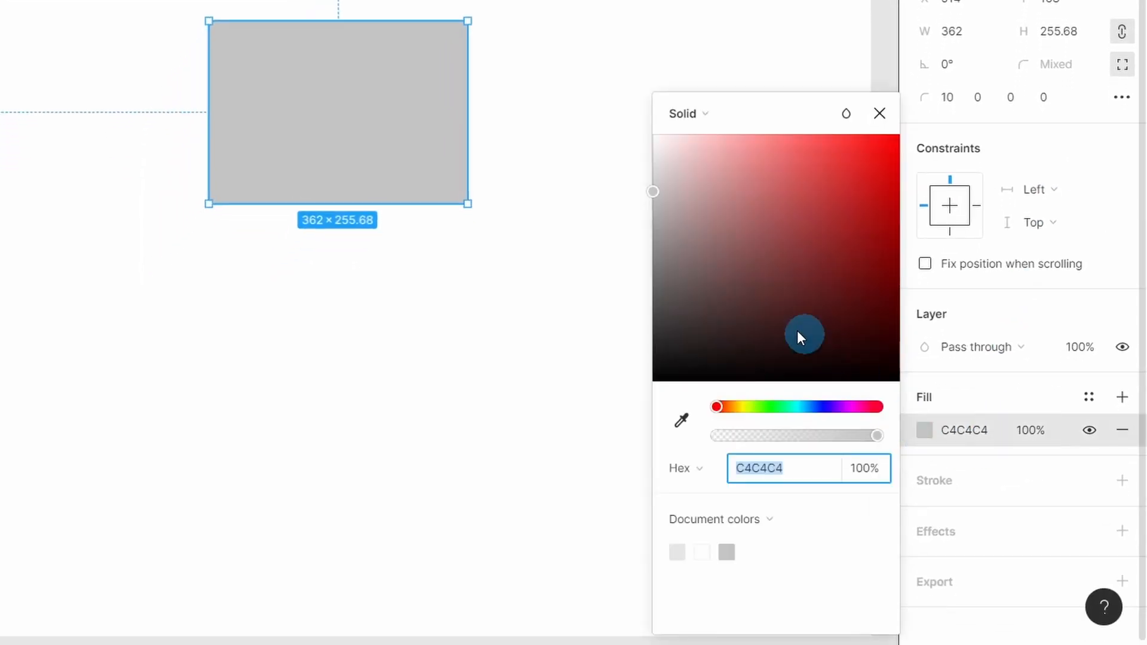
left_click_drag(797, 331, 884, 135)
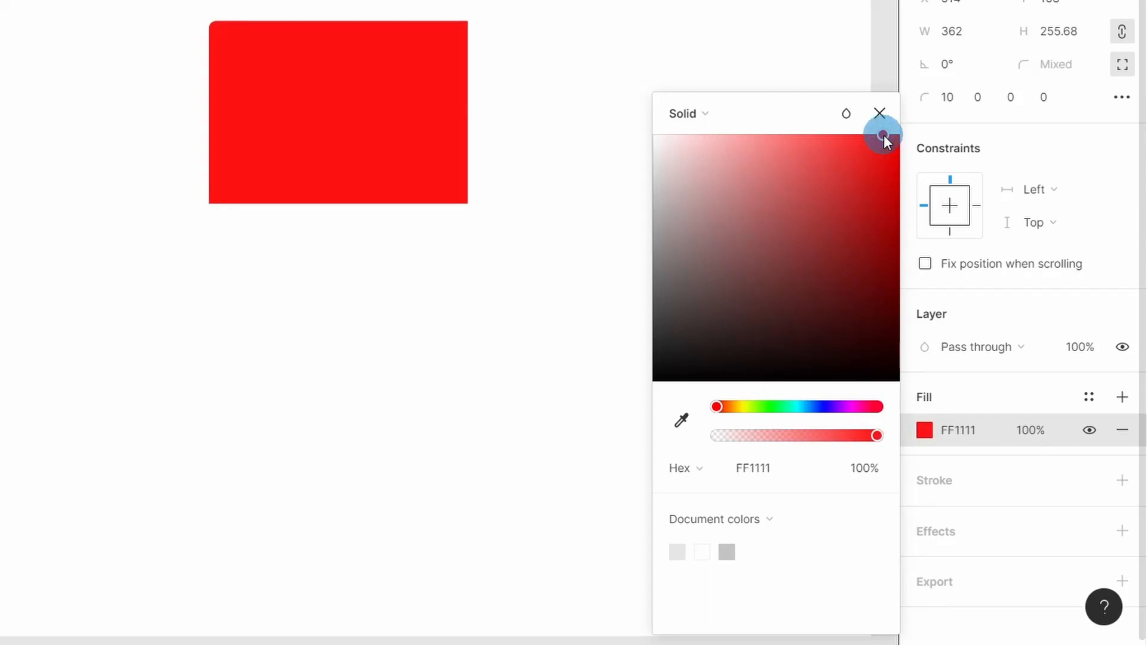
left_click(699, 469)
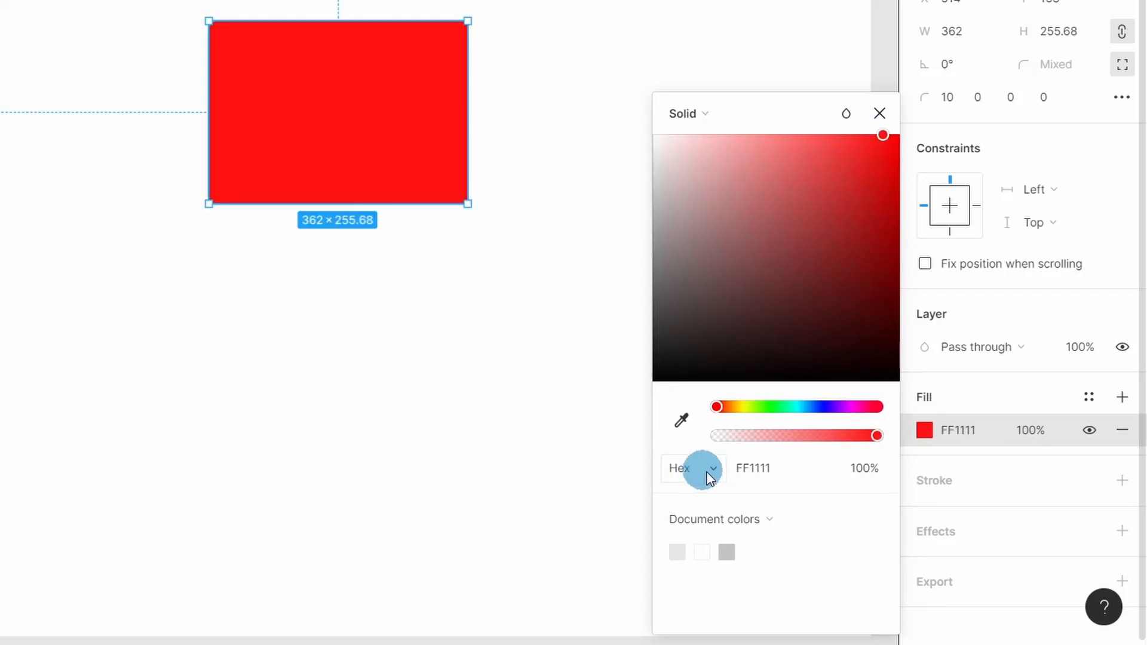
left_click(819, 595)
left_click(1034, 403)
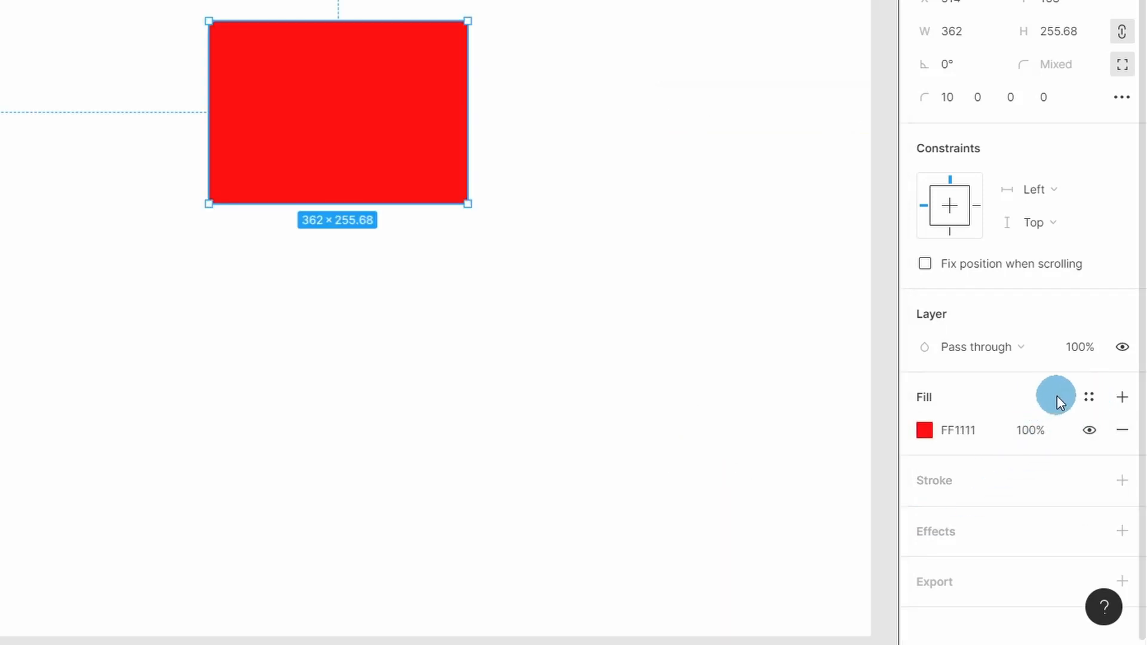
Create a new color style named Red from the rectangle's fill
left_click(1089, 398)
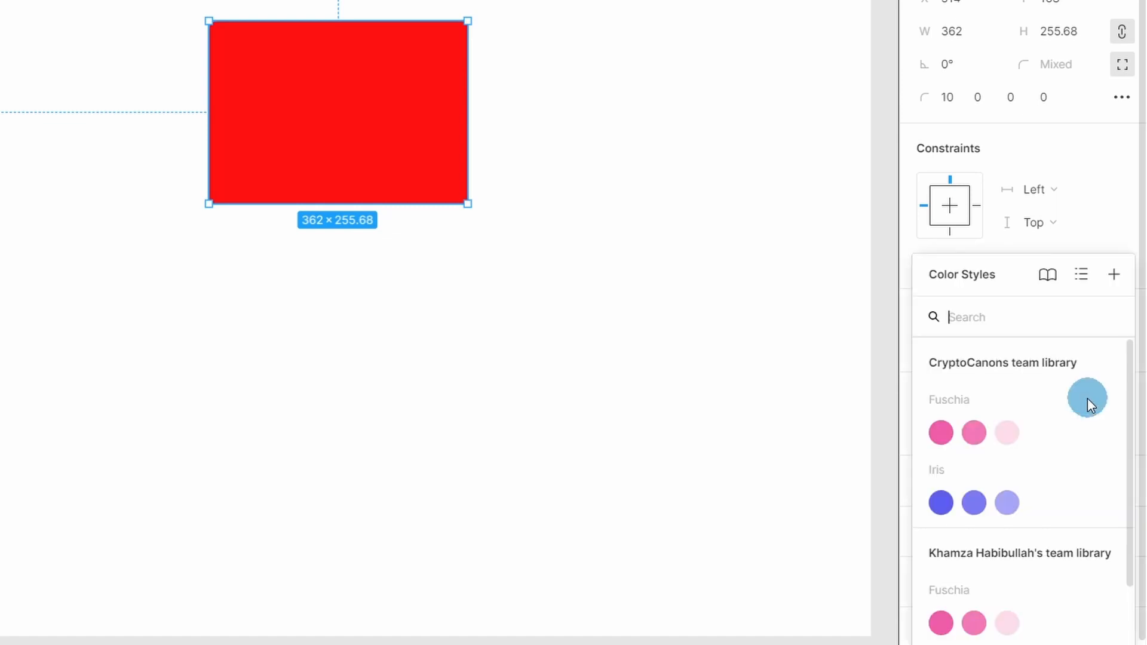
left_click(1117, 236)
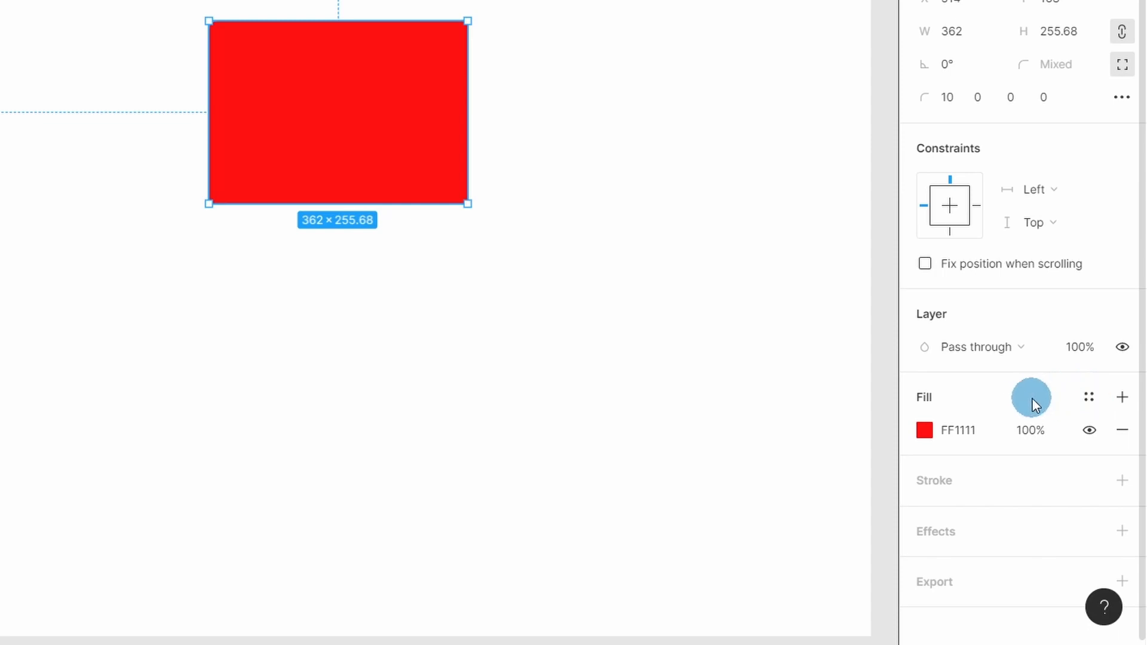
left_click(1089, 398)
left_click(1112, 275)
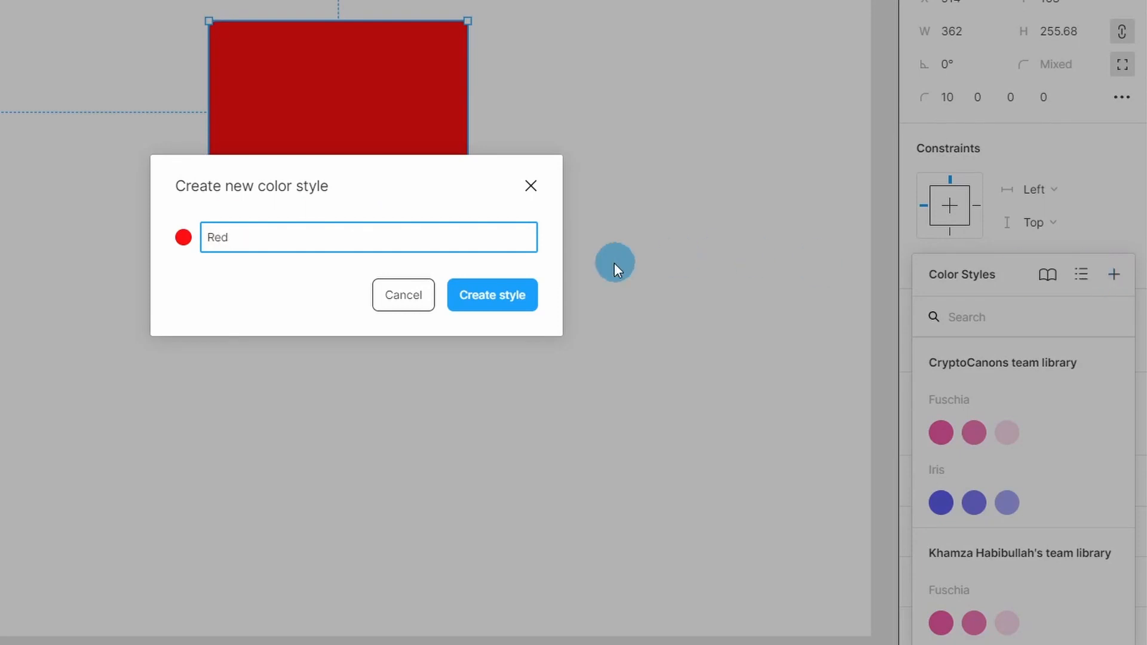
left_click(482, 296)
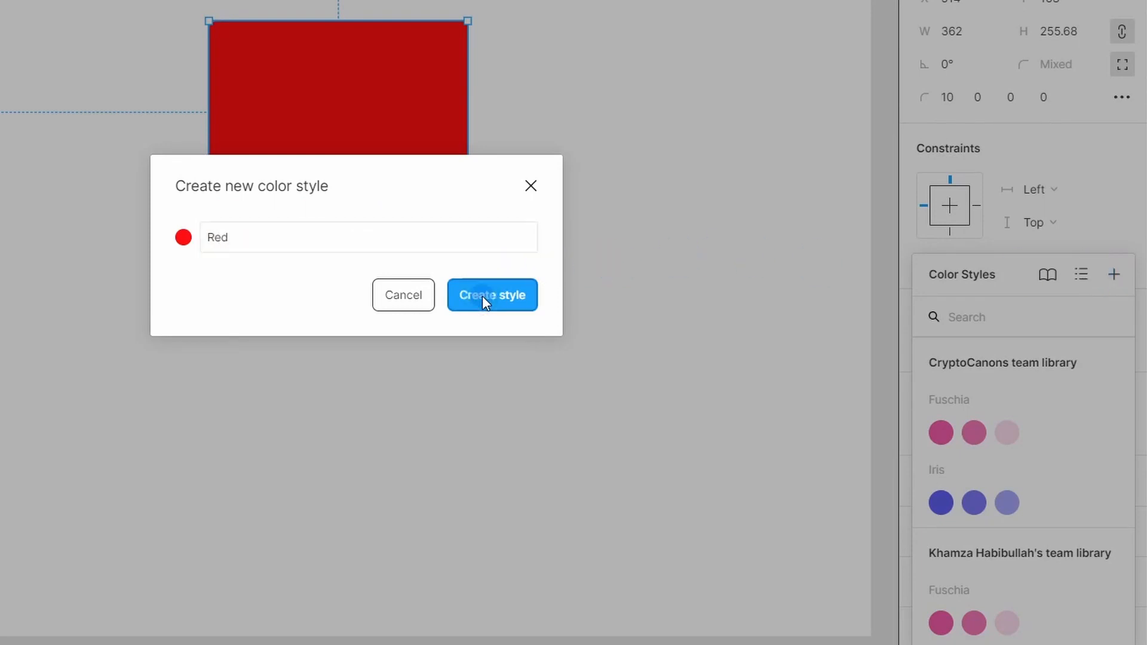
Draw an ellipse about 408 × 343 below the rectangle and fill it with the Red color style
key("o")
left_click_drag(100, 353, 392, 598)
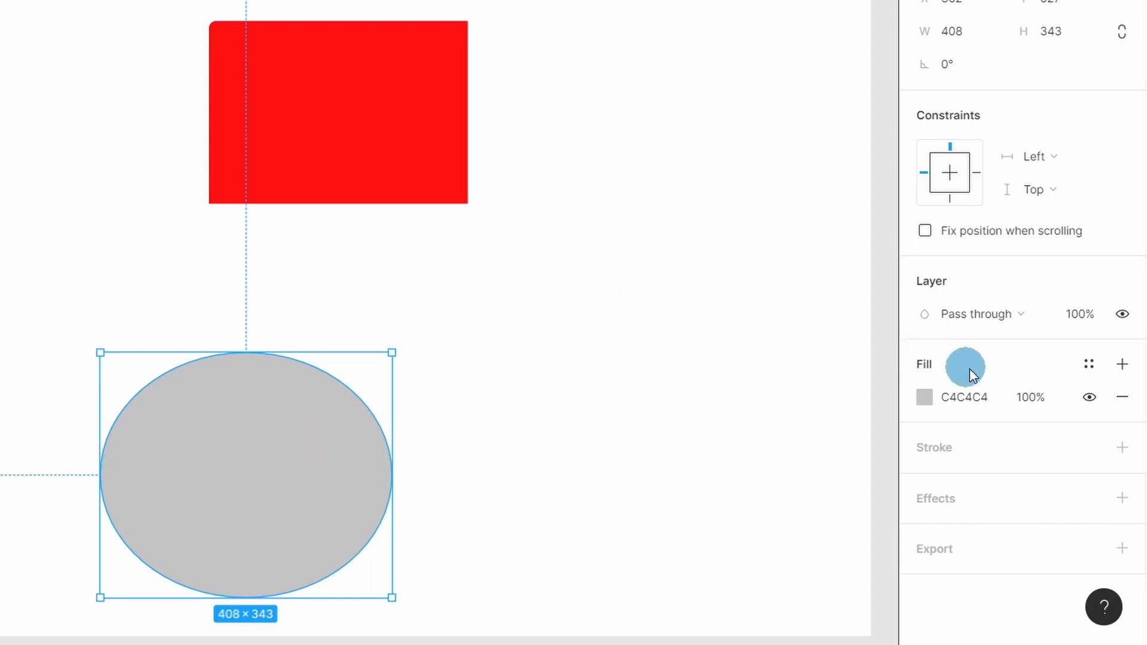
left_click(1091, 362)
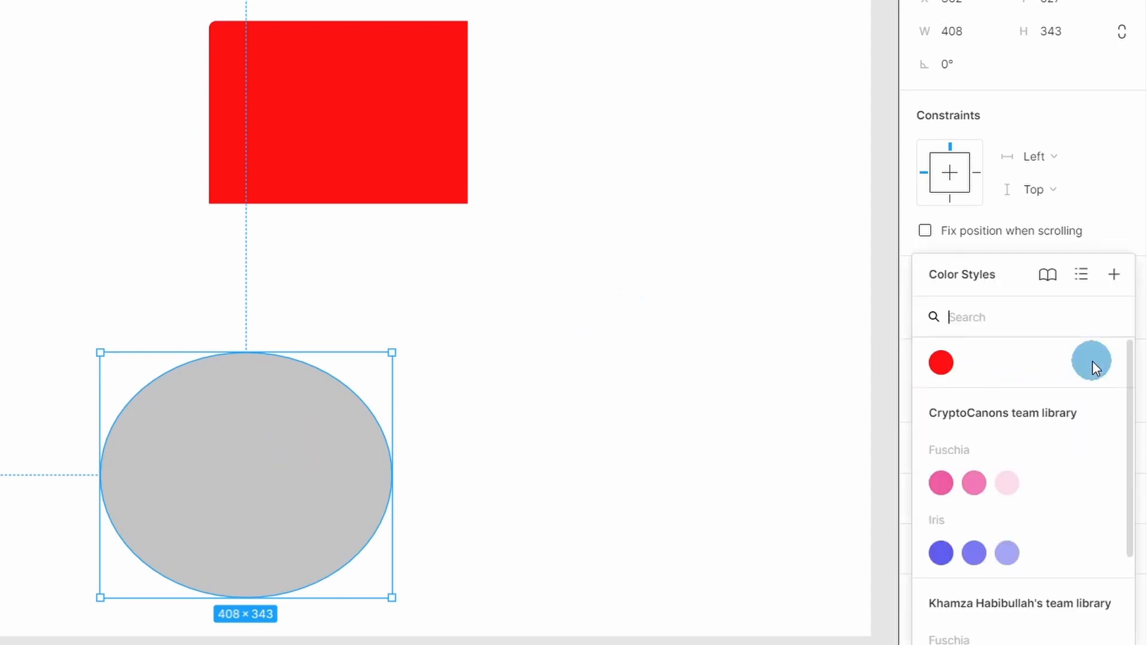
left_click(939, 362)
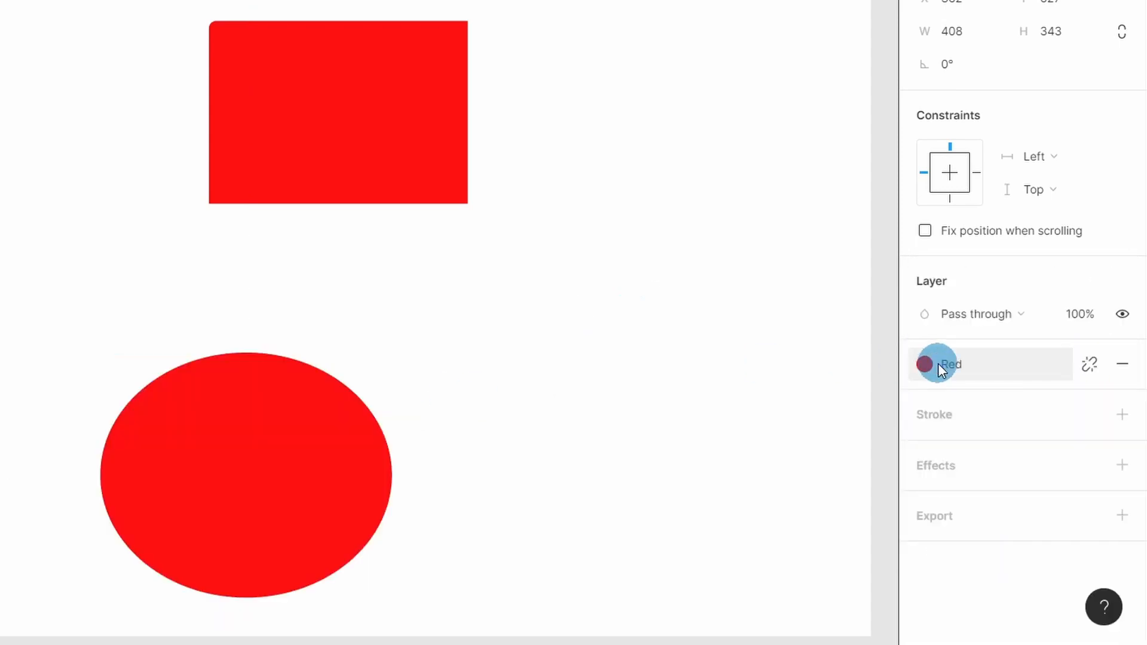
Change the rectangle's fill type from Solid to Image and browse for an image file without choosing one
left_click(671, 333)
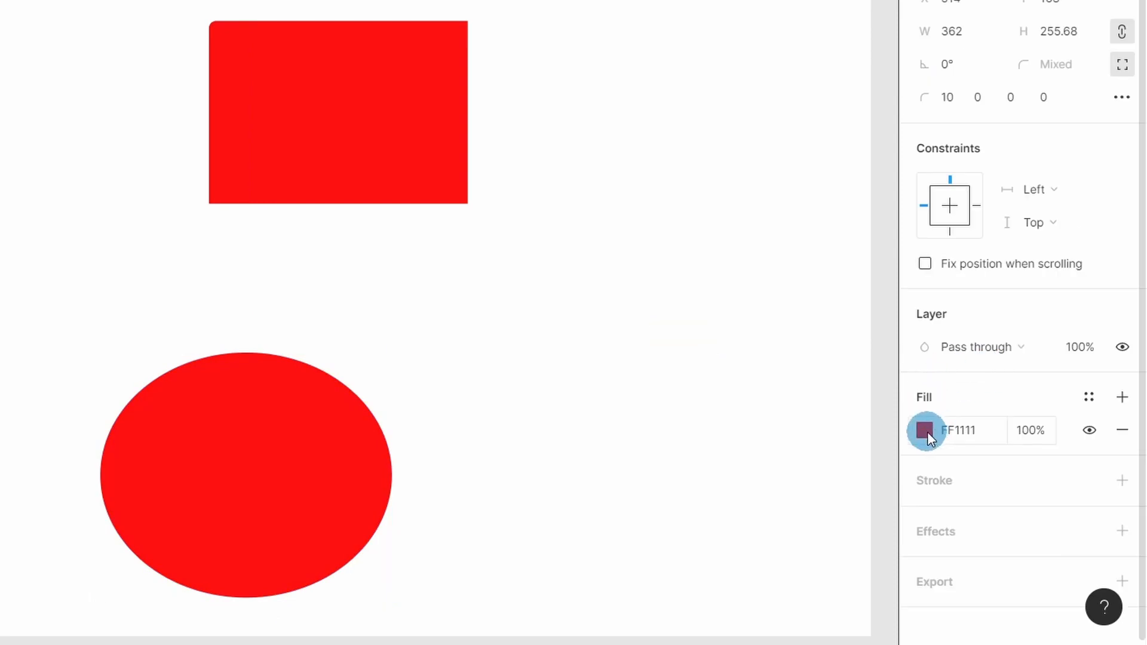
left_click(925, 431)
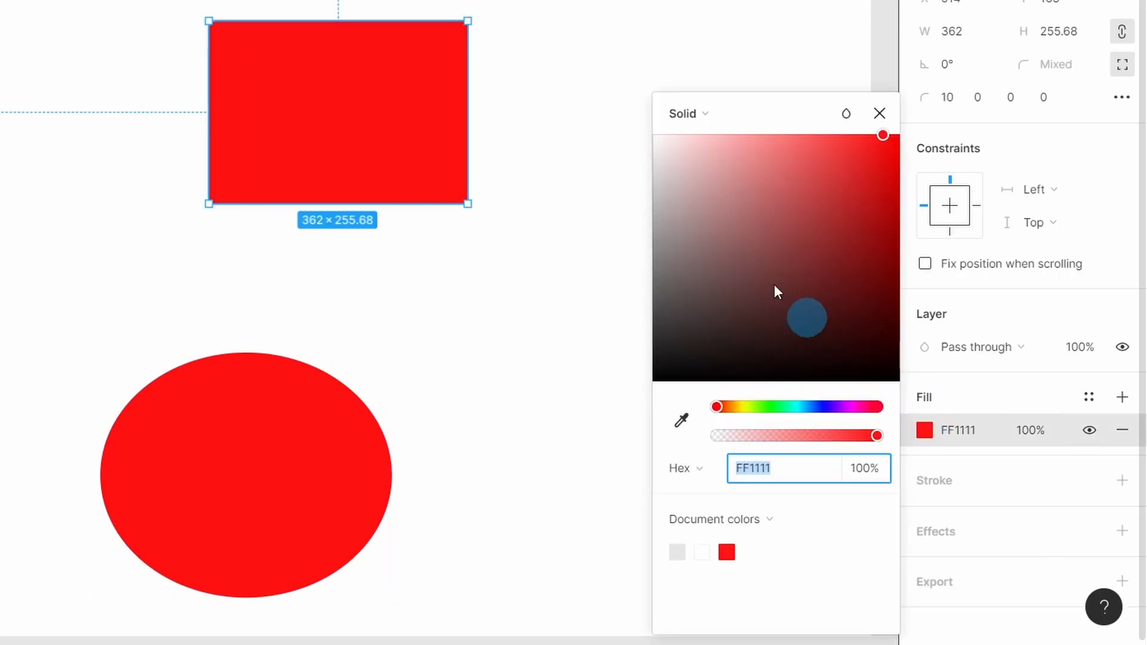
left_click(712, 120)
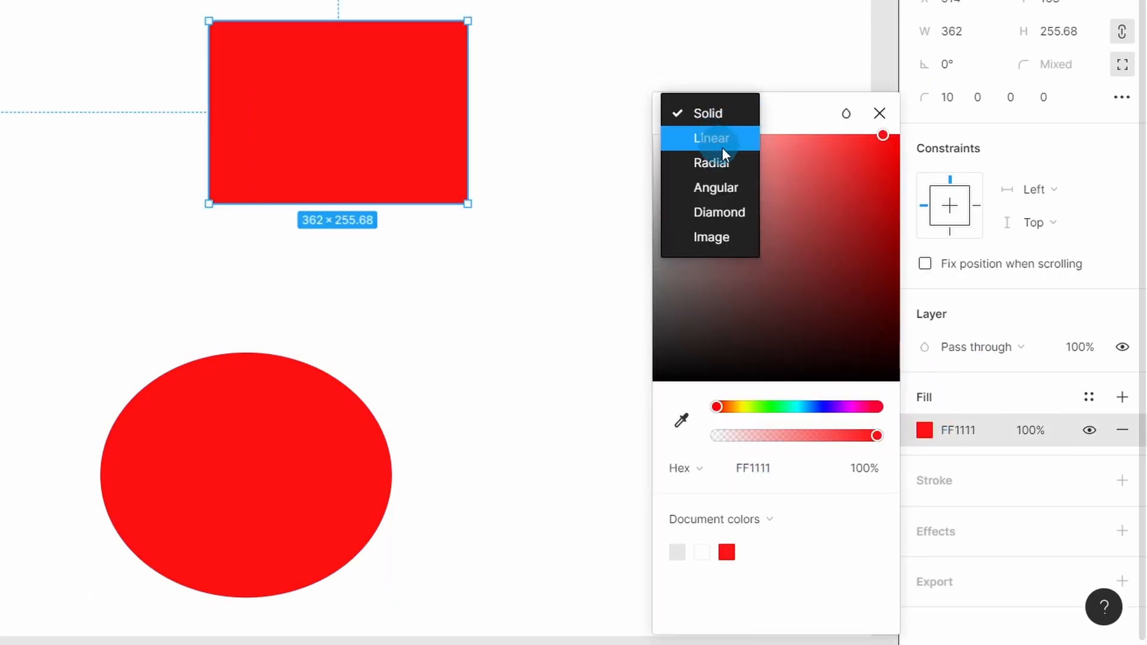
left_click(736, 238)
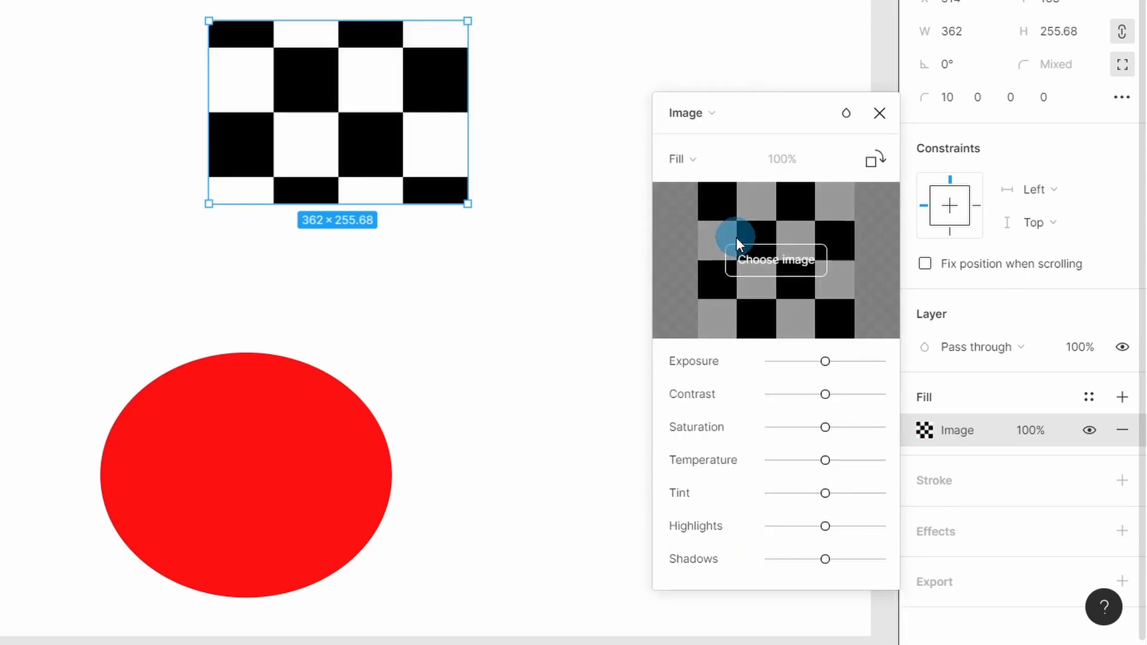
left_click(771, 258)
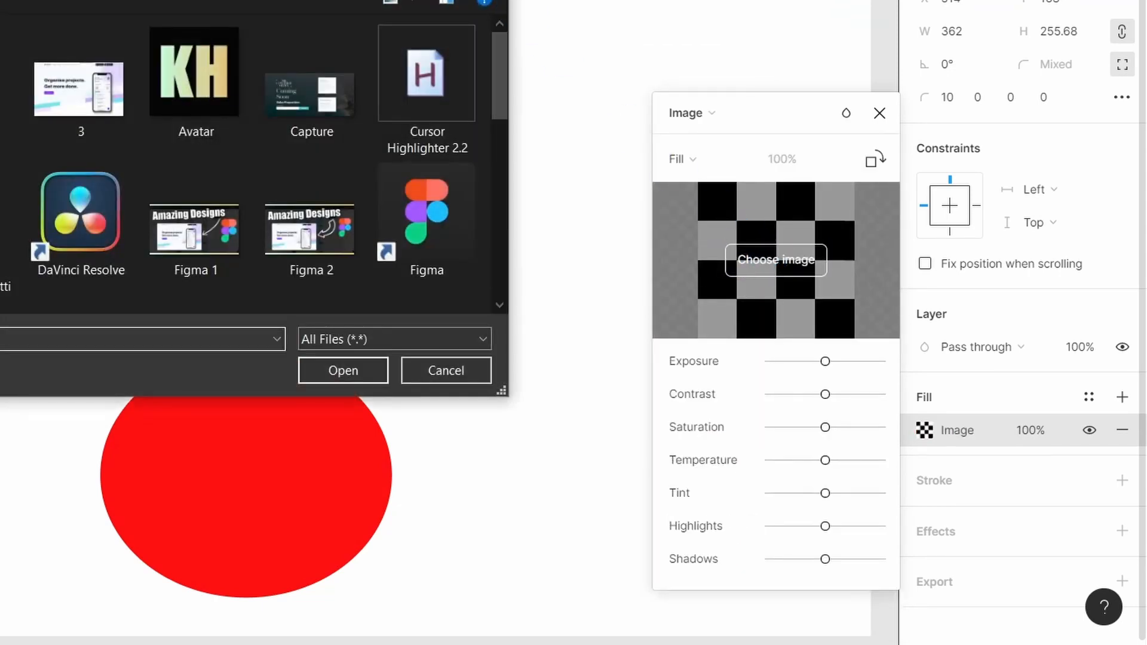
key("Escape")
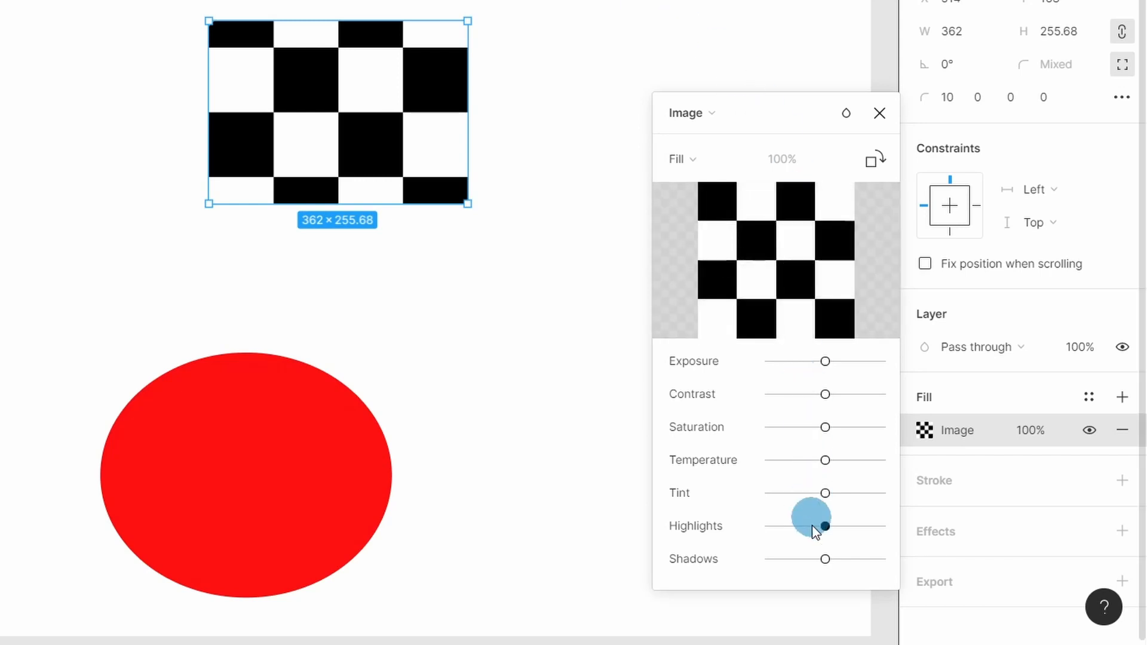
left_click(720, 113)
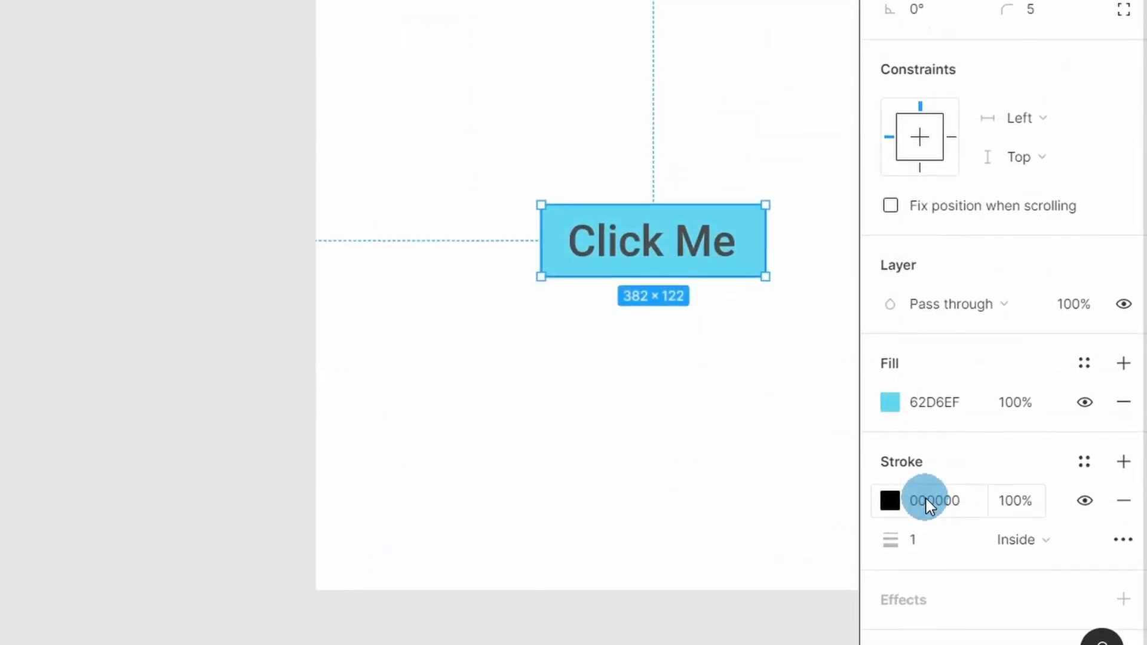
Set the inside stroke width of the Click Me button's rectangle to 21
left_click(895, 500)
left_click(896, 501)
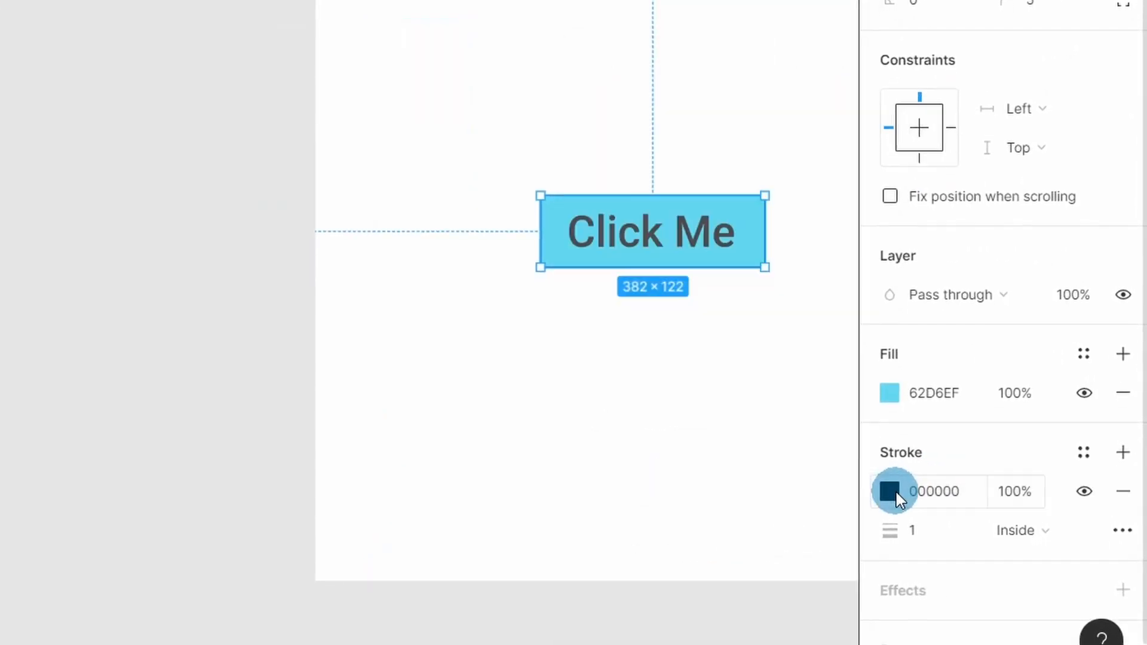
left_click(927, 537)
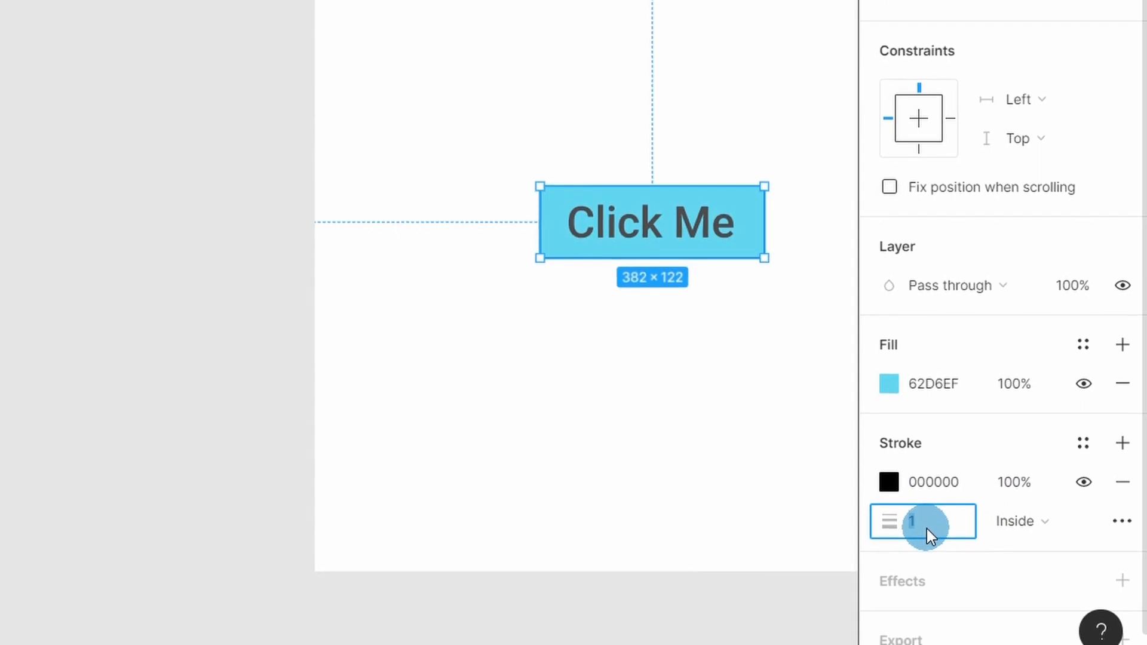
type("21")
key("Return")
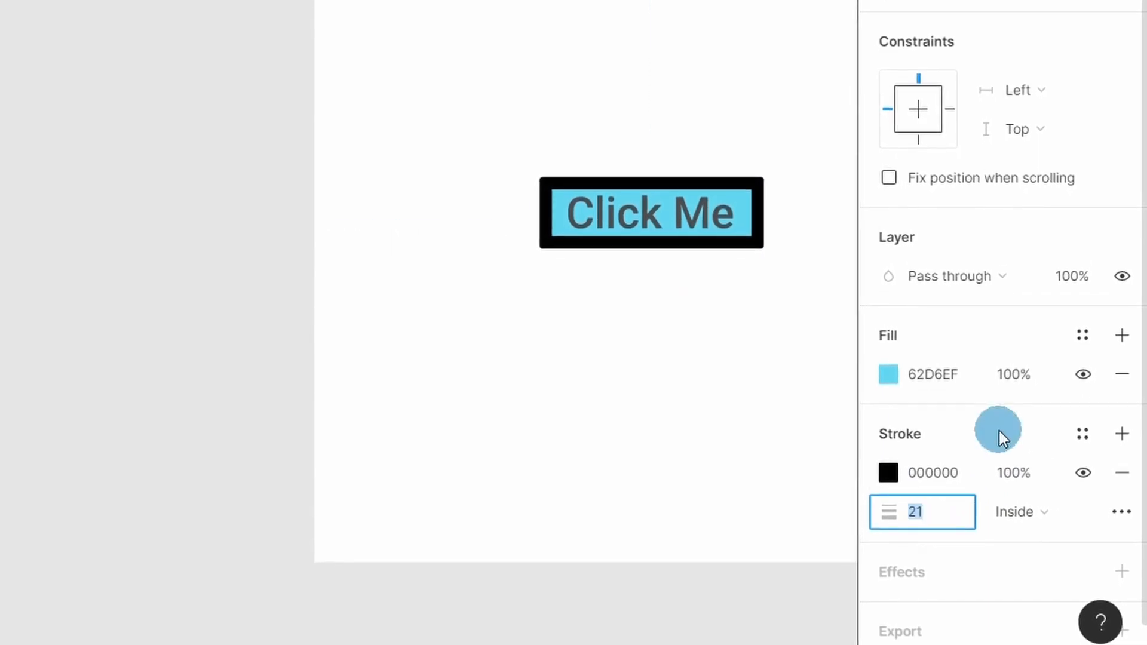
Add a drop shadow effect to the Click Me button's rectangle and view the shadow's settings
scroll(1076, 440, "down", 2)
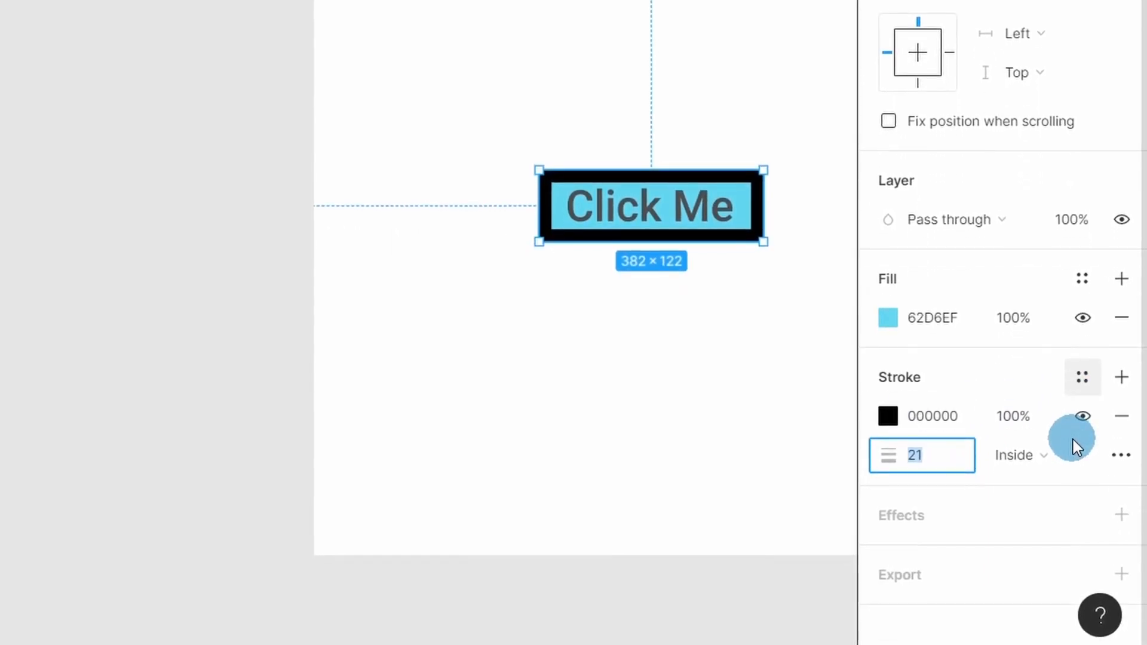
left_click(1122, 513)
scroll(1014, 383, "down", 1)
left_click(1014, 512)
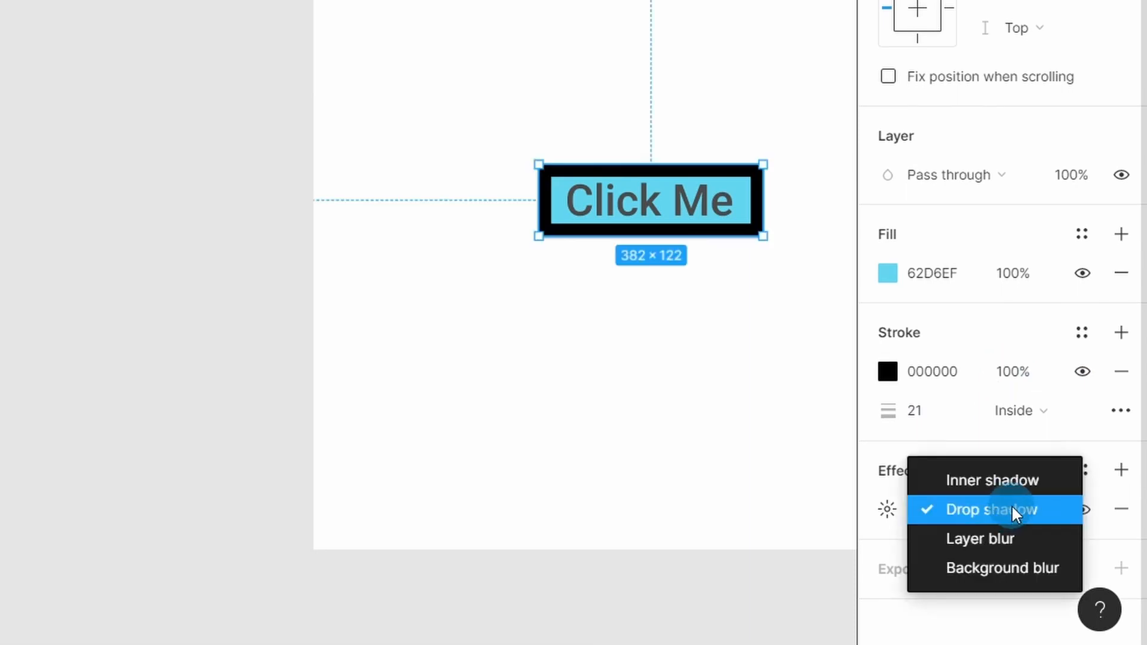
left_click(888, 510)
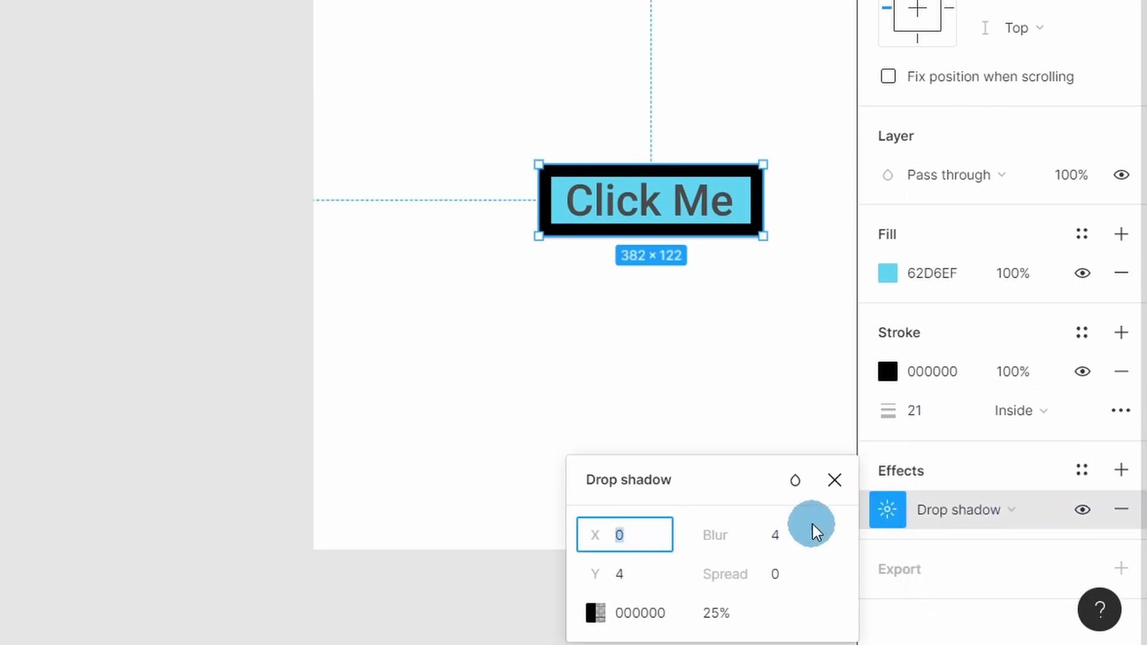
left_click(888, 510)
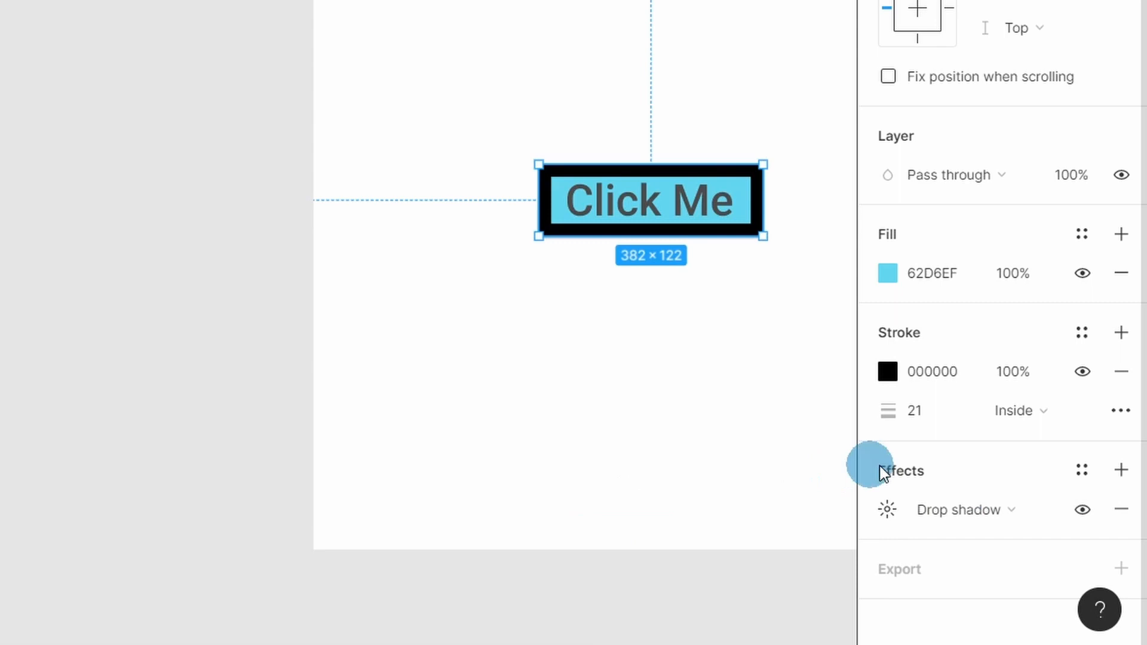
Add a 1x PNG export setting to the button's rectangle and show its export preview
left_click(1121, 568)
scroll(995, 398, "down", 1)
scroll(995, 398, "down", 2)
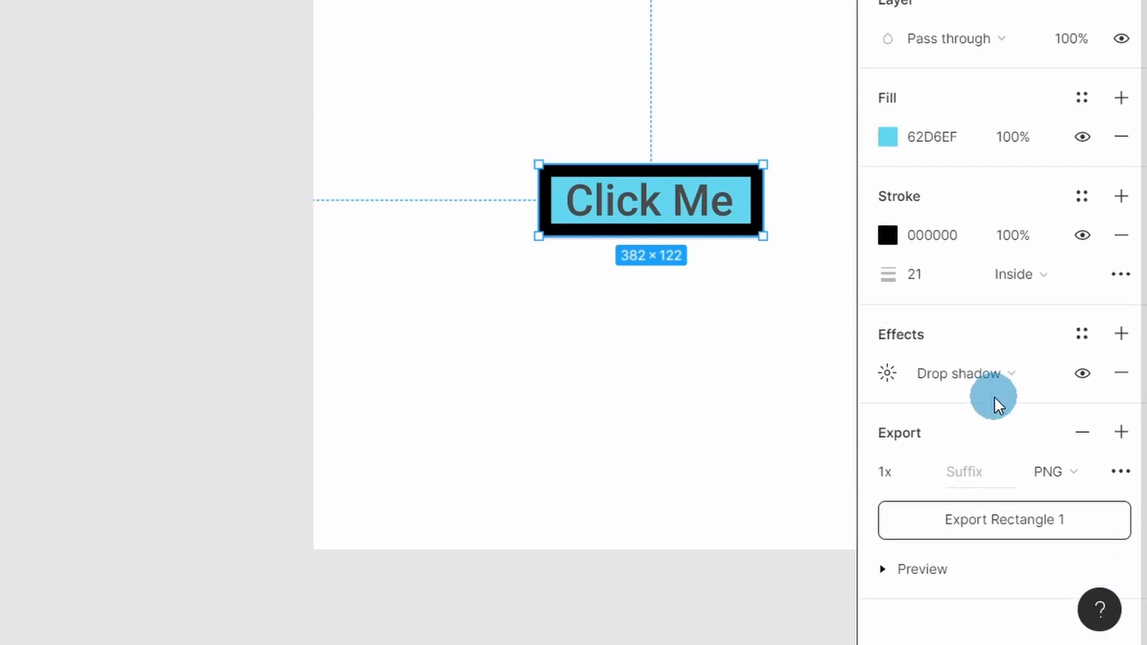
left_click(899, 571)
scroll(1059, 468, "down", 2)
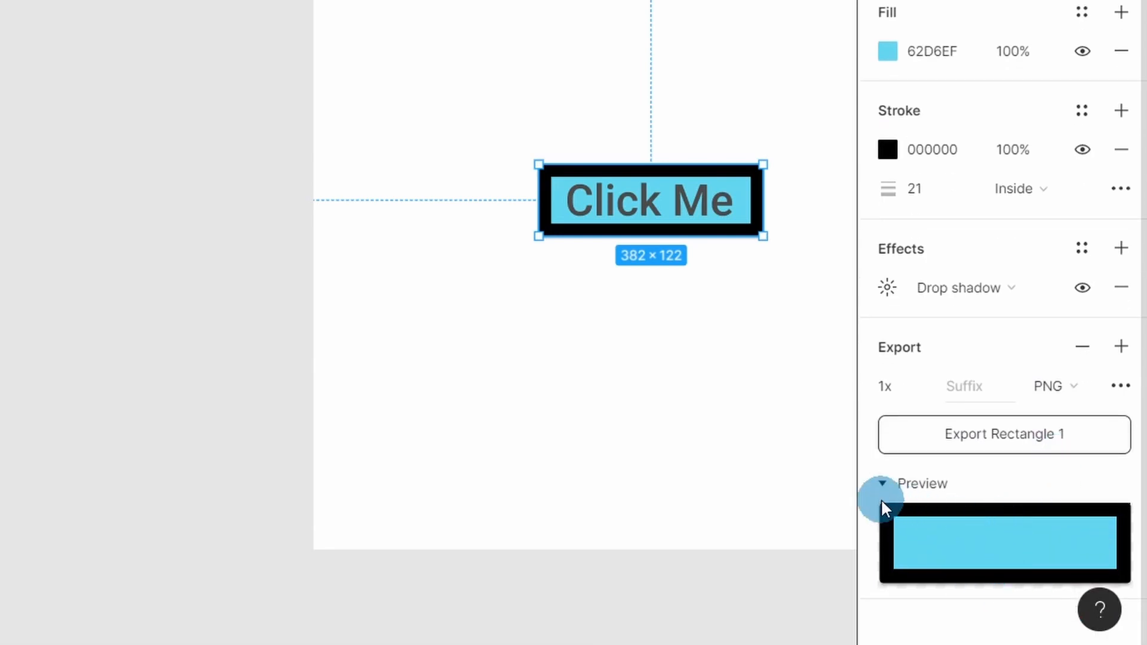
Select the Homepage frame and examine its export preview and the available export file formats
left_click(335, 0)
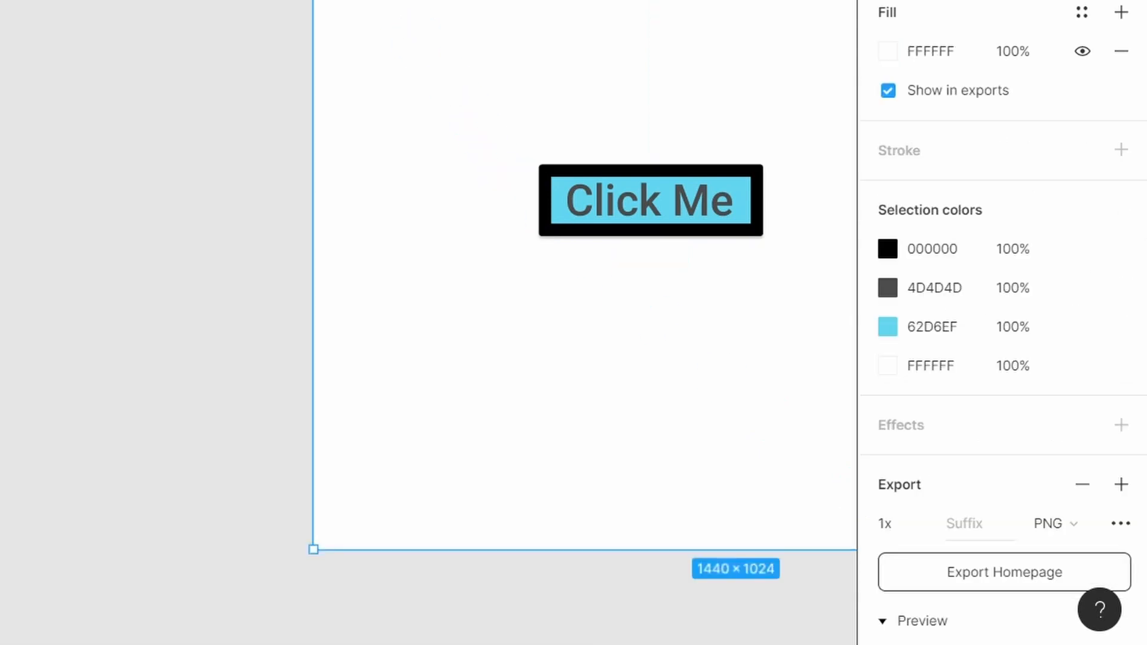
scroll(940, 313, "down", 5)
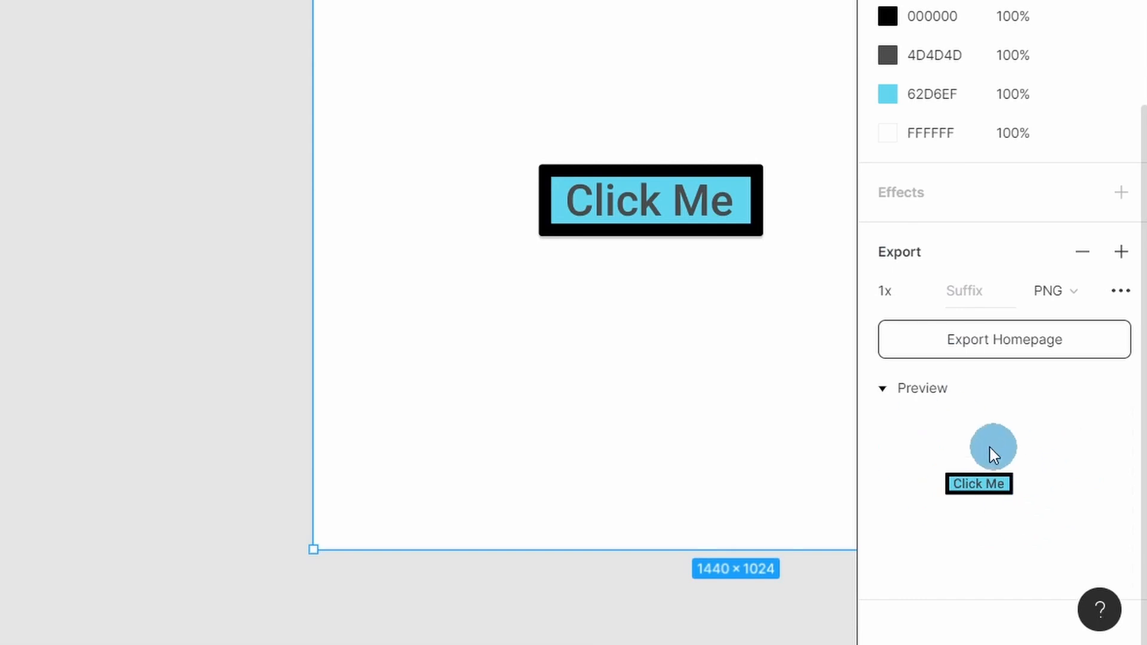
left_click(1068, 305)
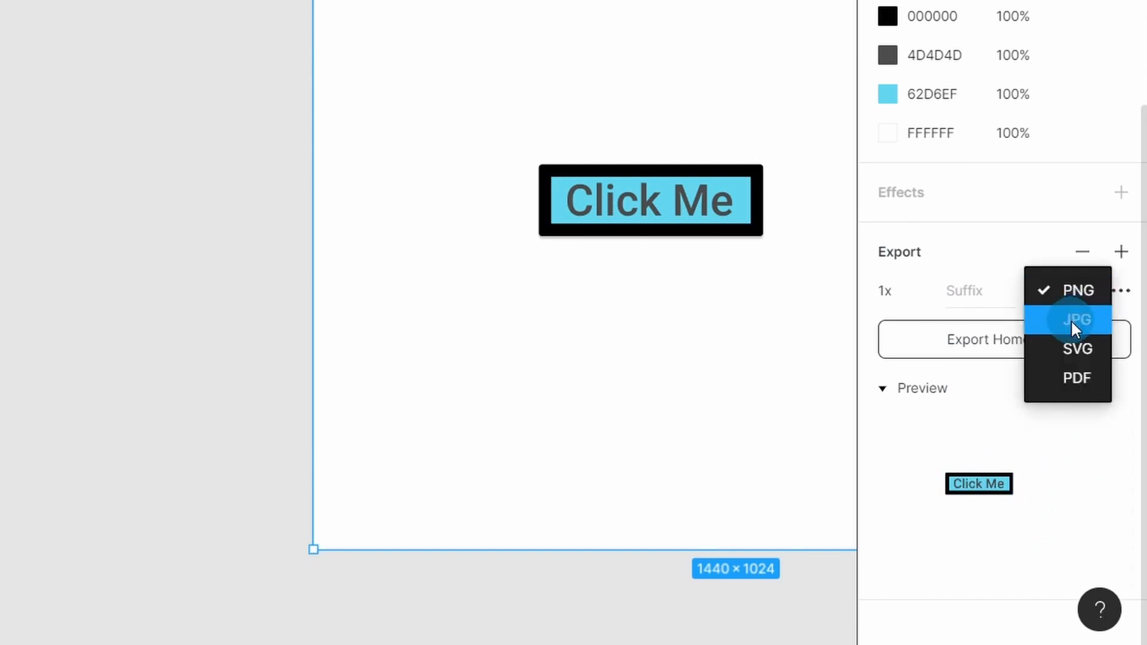
left_click(973, 257)
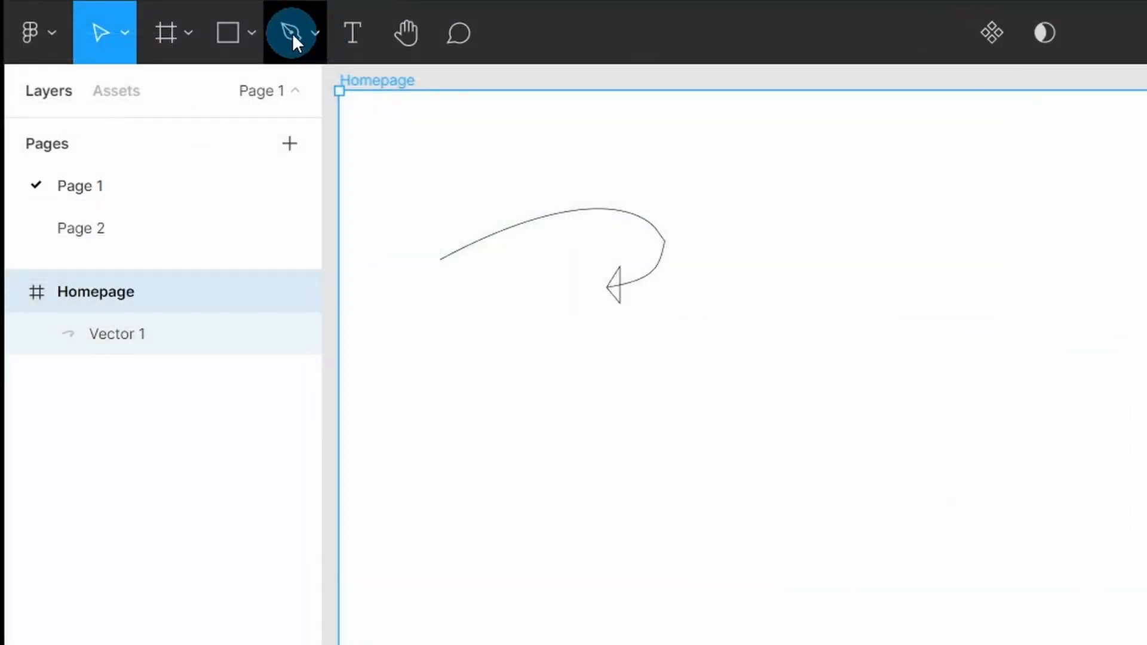
Draw a curved path with the Pen tool beside the existing arrow in the Homepage frame
left_click(293, 33)
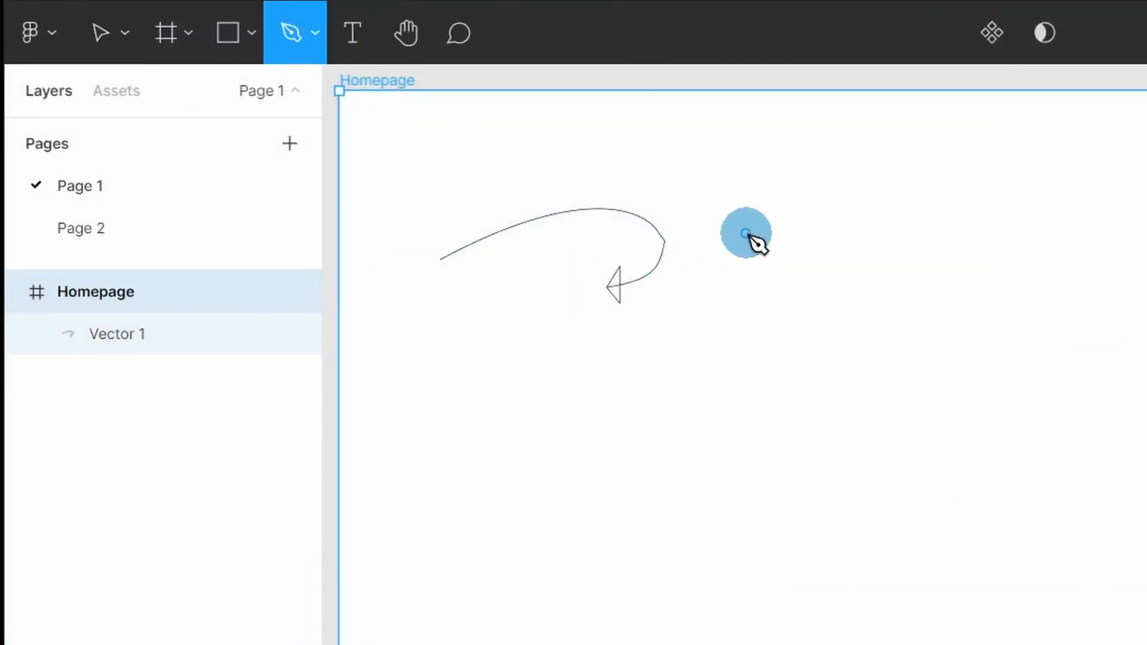
left_click(746, 233)
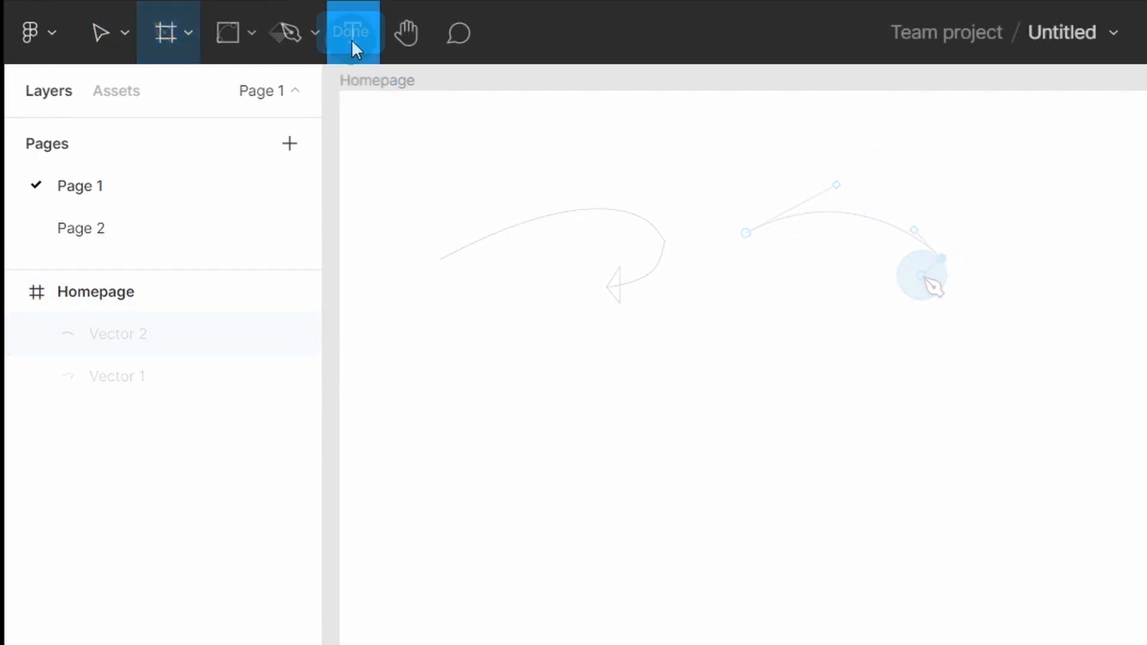
Add the text "Hello!" to the Homepage frame and view its advanced type details
left_click(496, 206)
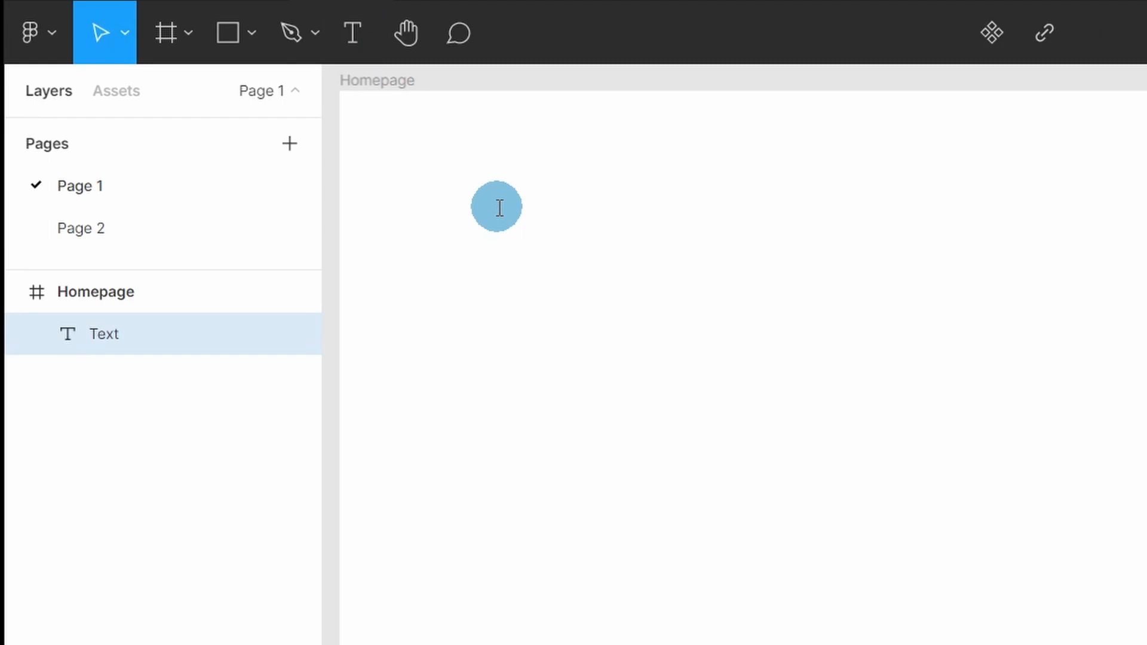
type("Helll")
key("BackSpace")
type("o")
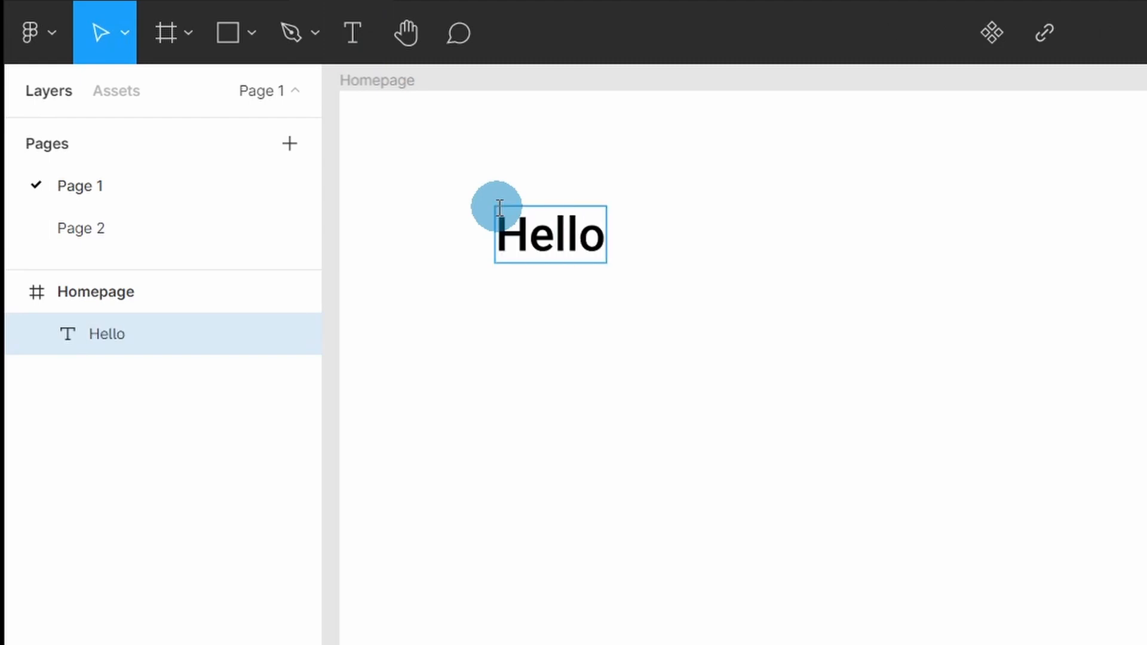
type("!")
key("Escape")
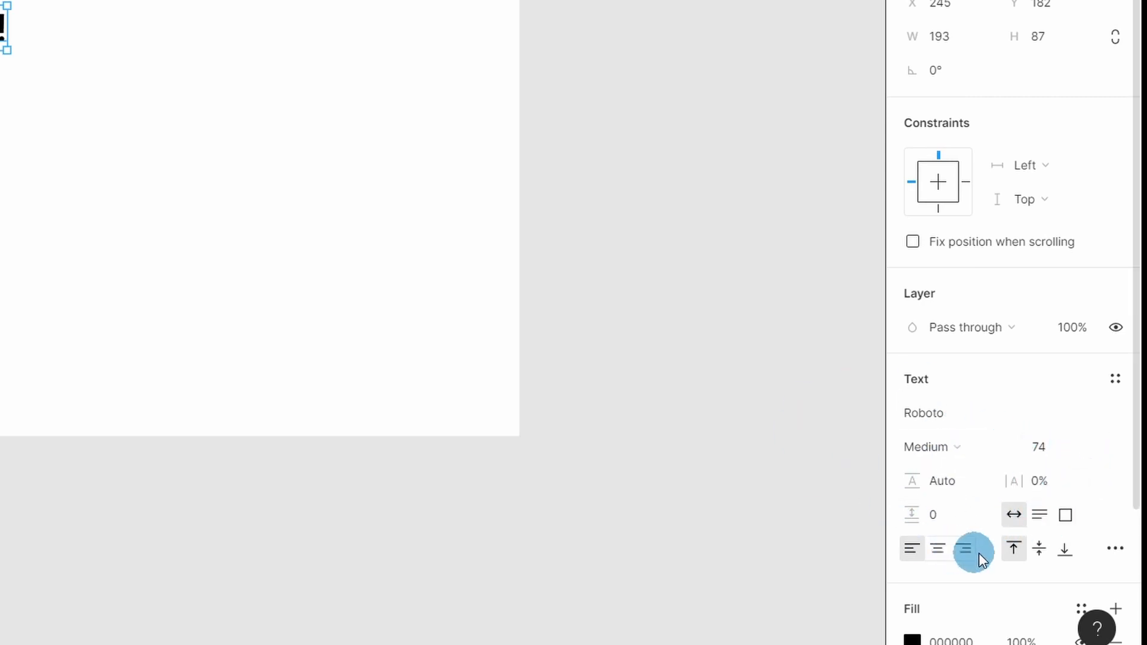
left_click(1115, 547)
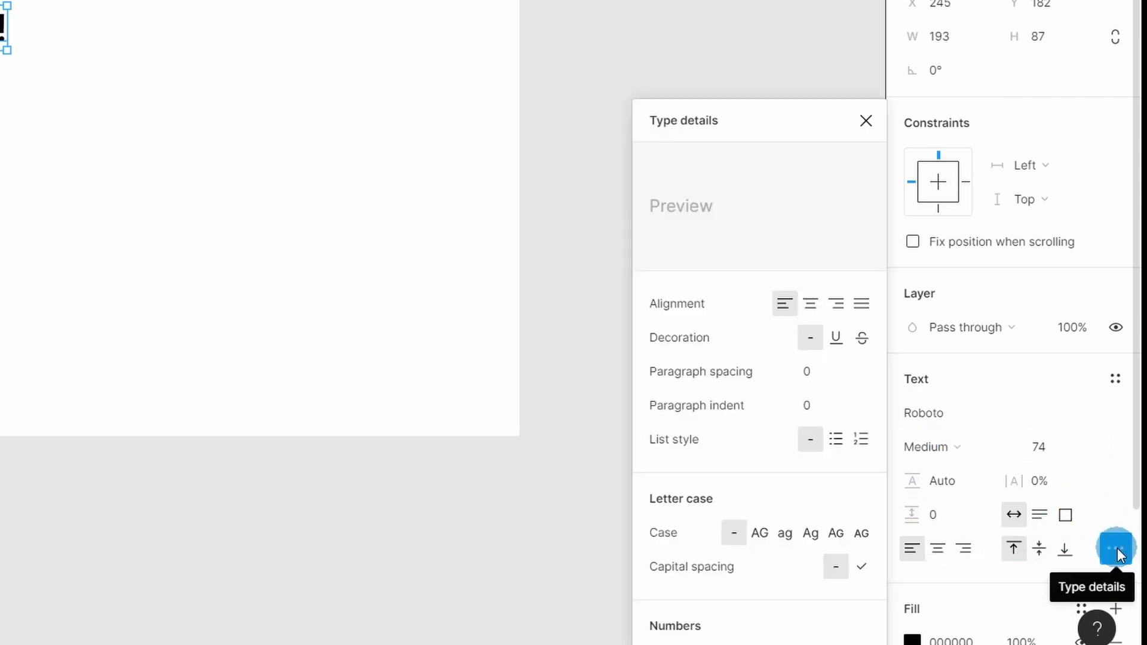
left_click(1117, 547)
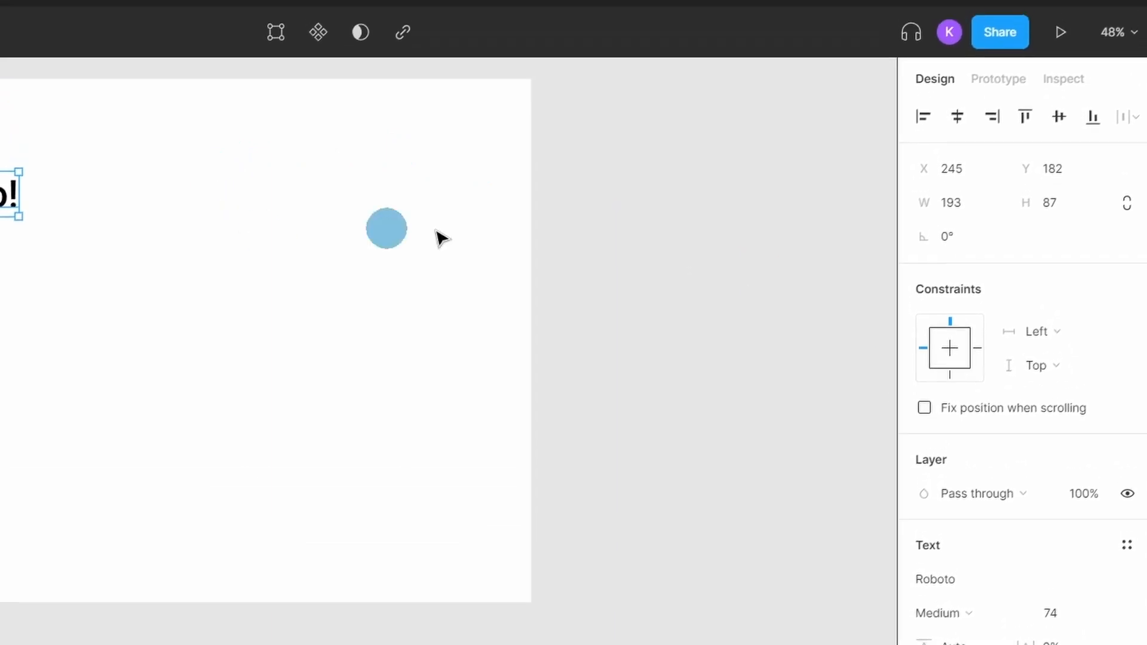
Copy the file's share link and set the permission for e-mail invitations to can edit
left_click(998, 49)
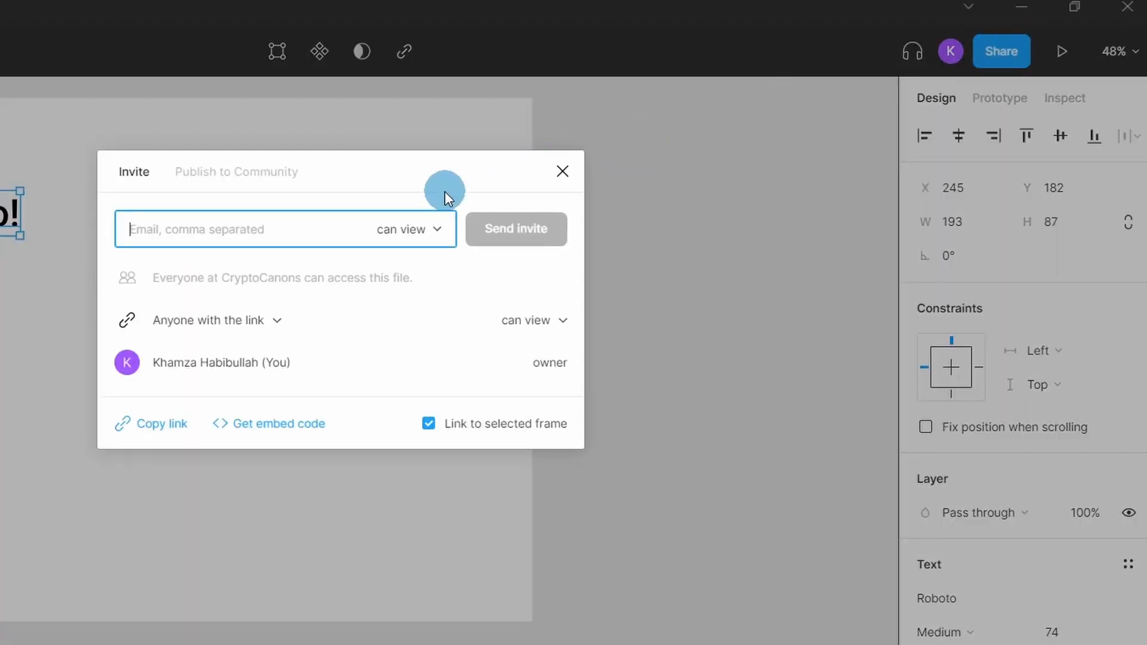
left_click(146, 429)
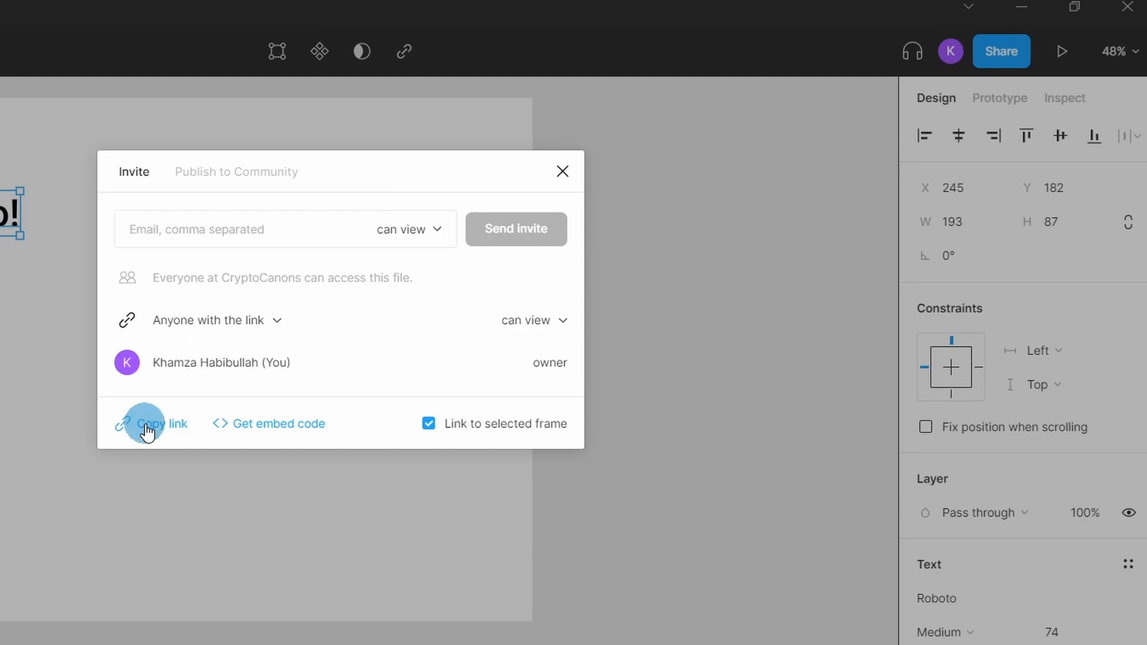
left_click(423, 227)
left_click(421, 206)
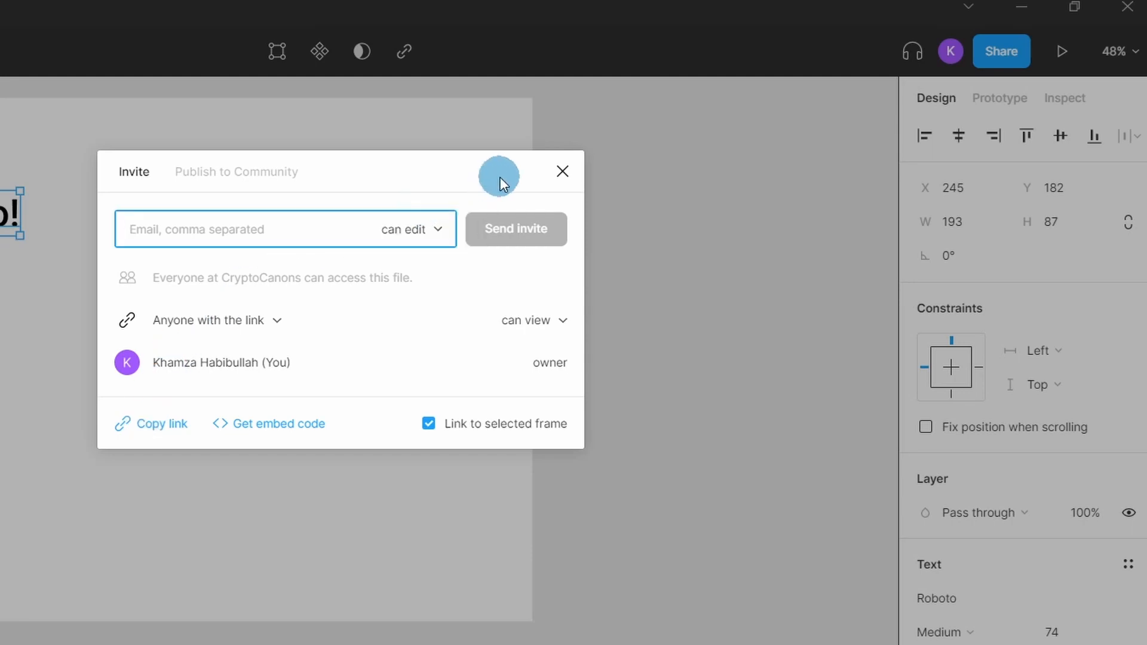
left_click(563, 173)
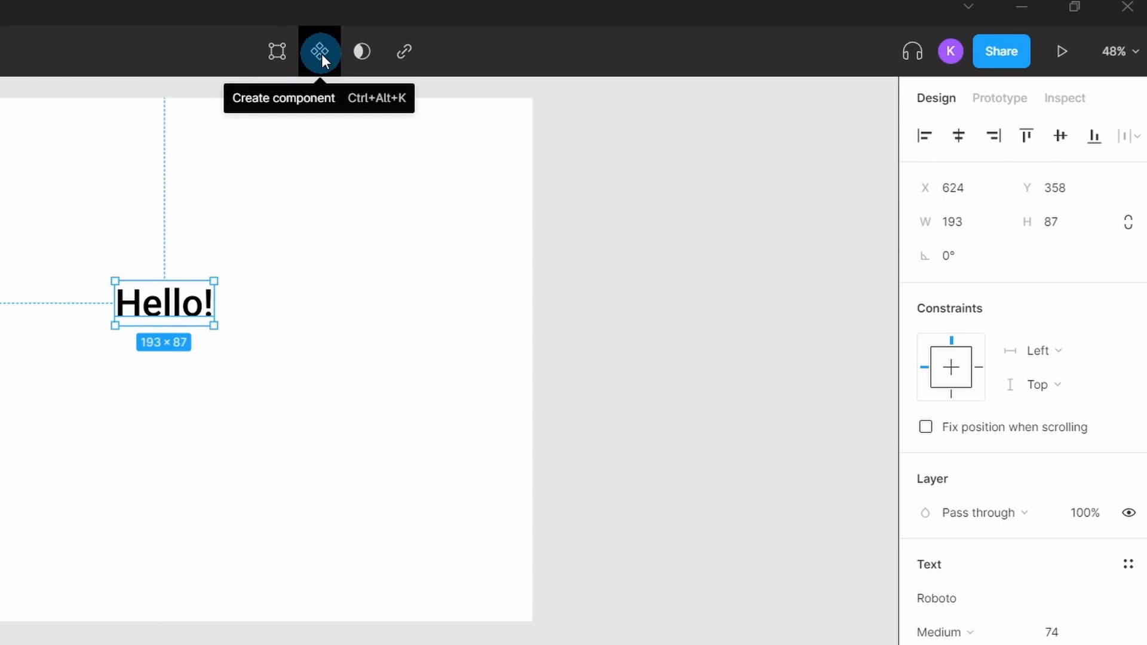
Turn the Hello! text into a component and place an instance of it on the red rectangle on Page 2
left_click(322, 54)
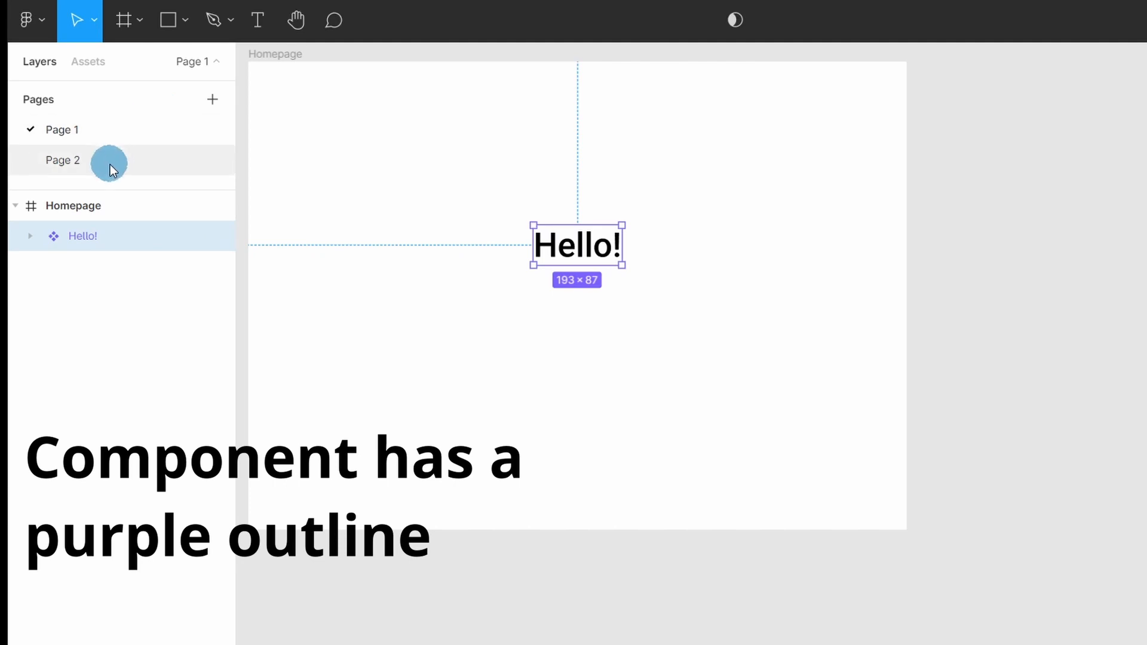
left_click(110, 164)
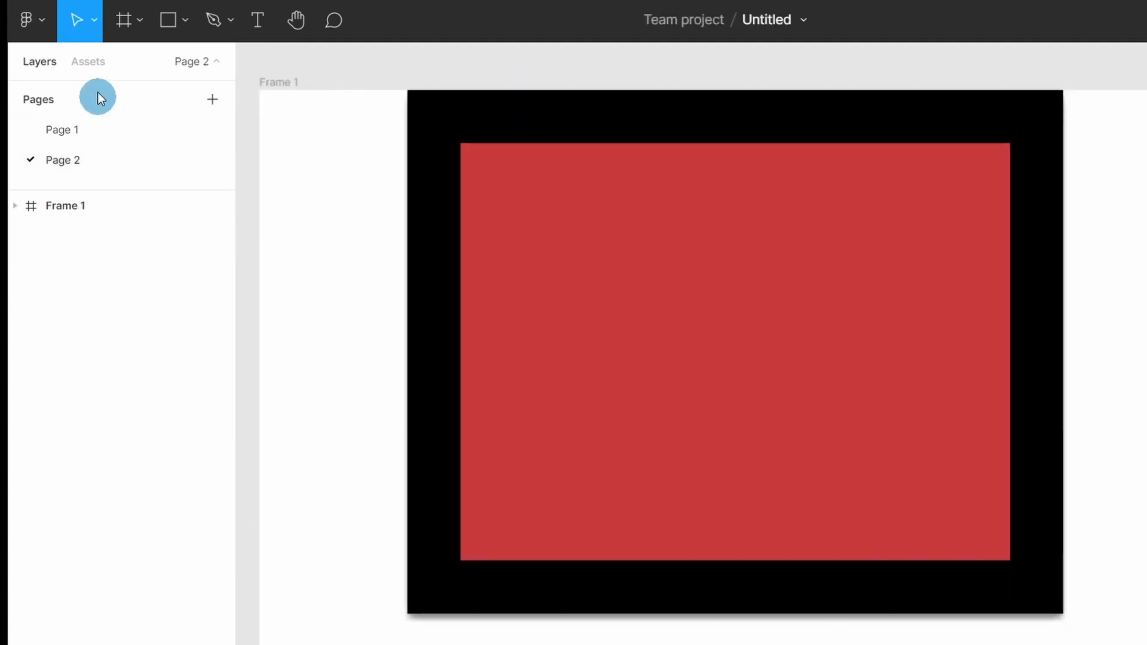
left_click(88, 67)
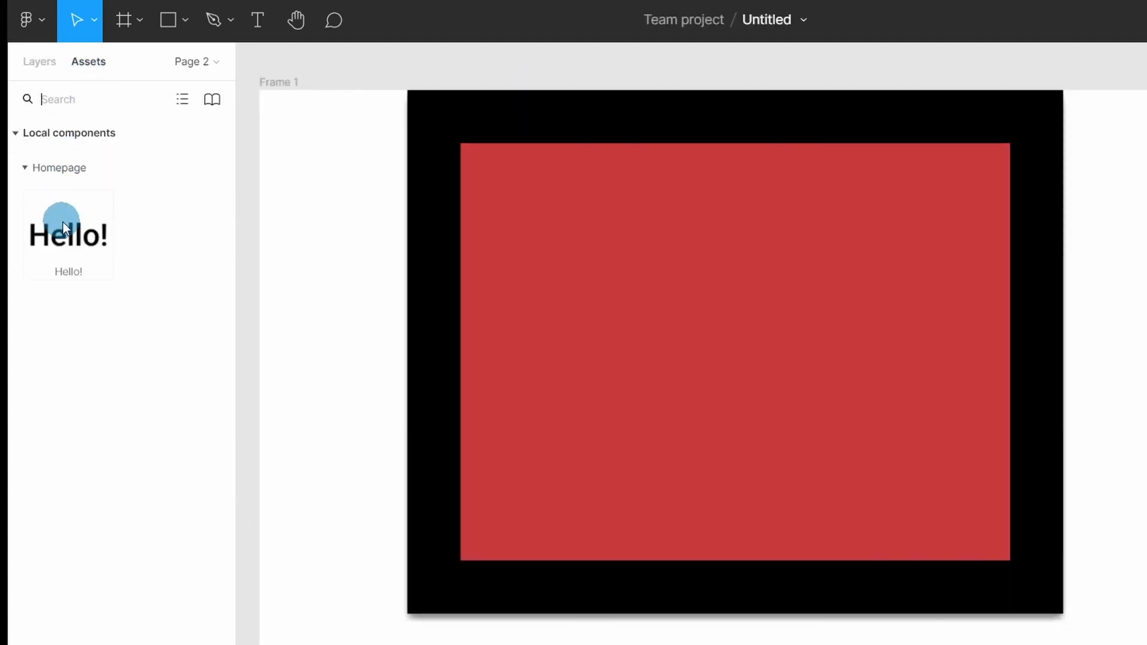
left_click_drag(62, 220, 720, 338)
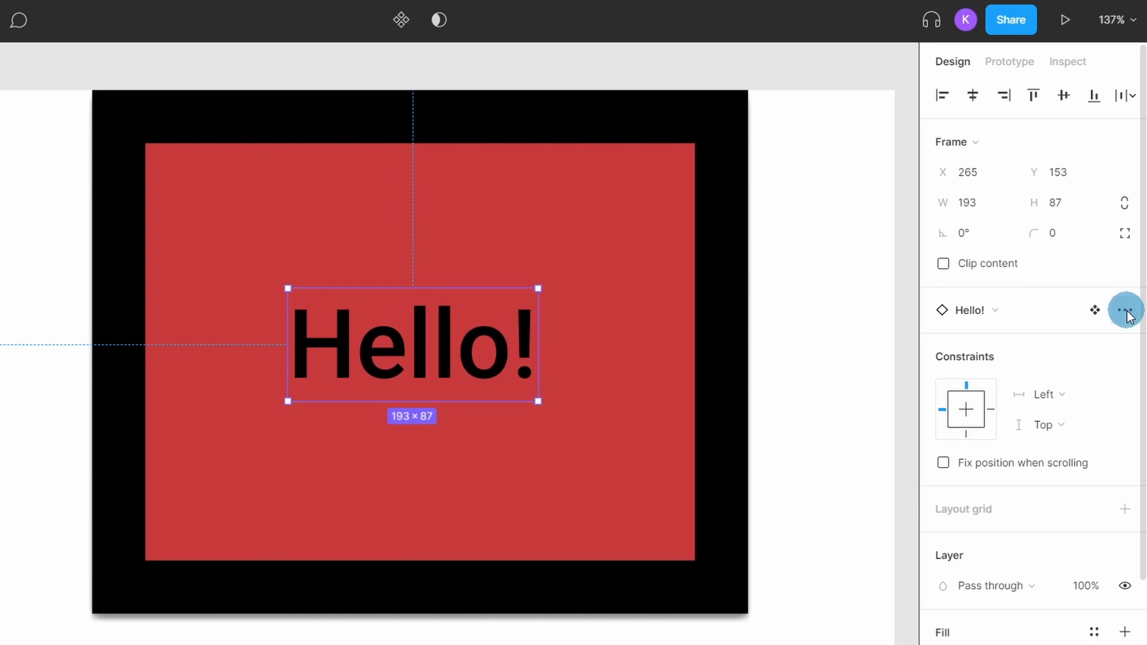
Detach the Hello! instance on the red rectangle from its main component
left_click(1126, 311)
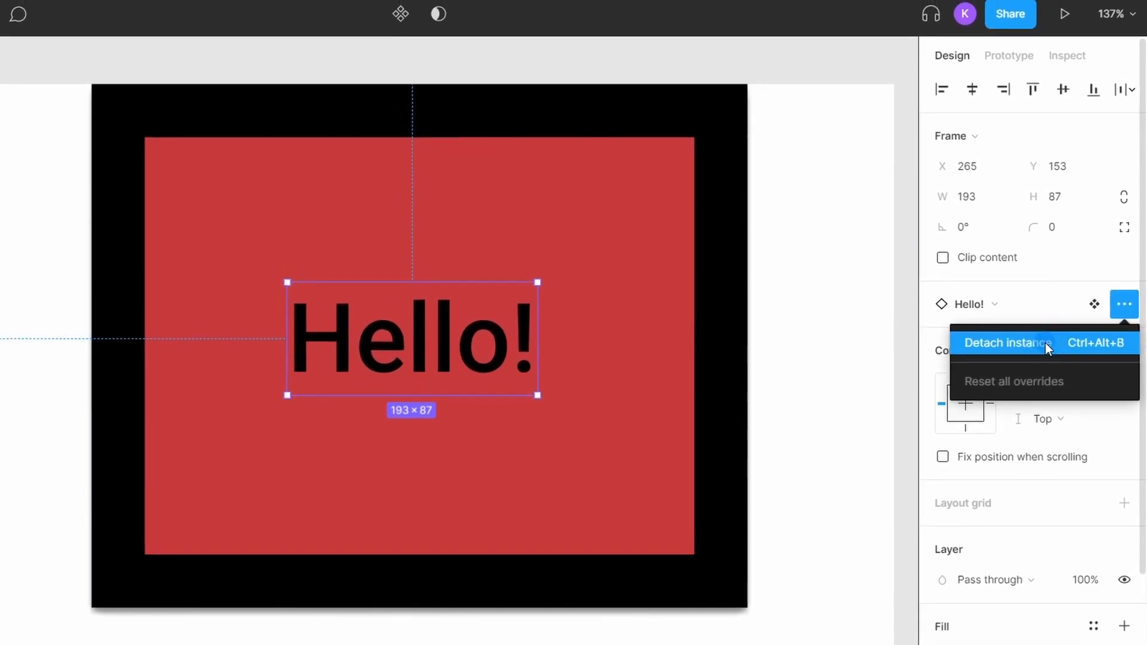
left_click(1046, 342)
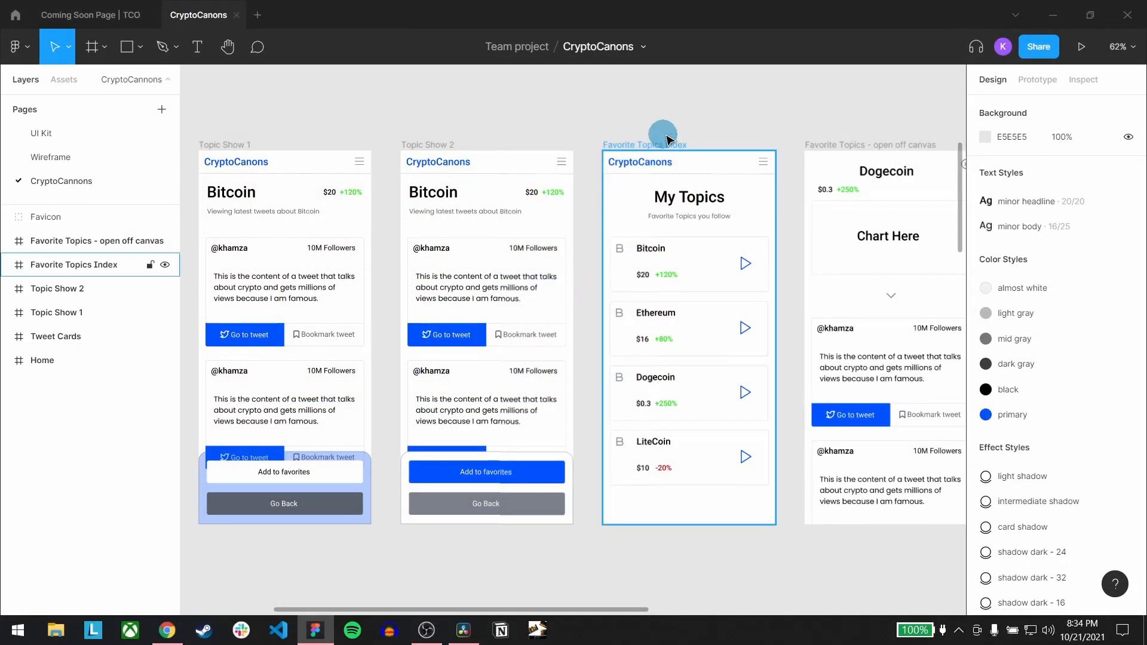
In the CryptoCanons file, add a prototype connection from Topic Show 2's Add to favorites button to Favorite Topics Index, using On tap and Navigate to
left_click(1040, 84)
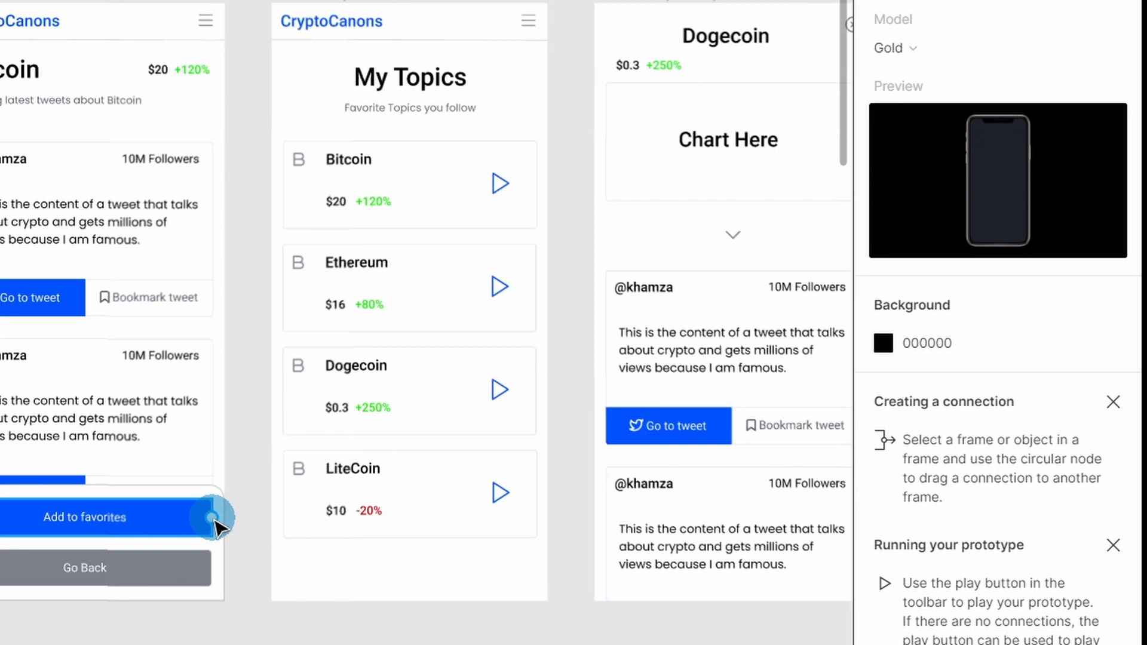
left_click_drag(212, 517, 300, 378)
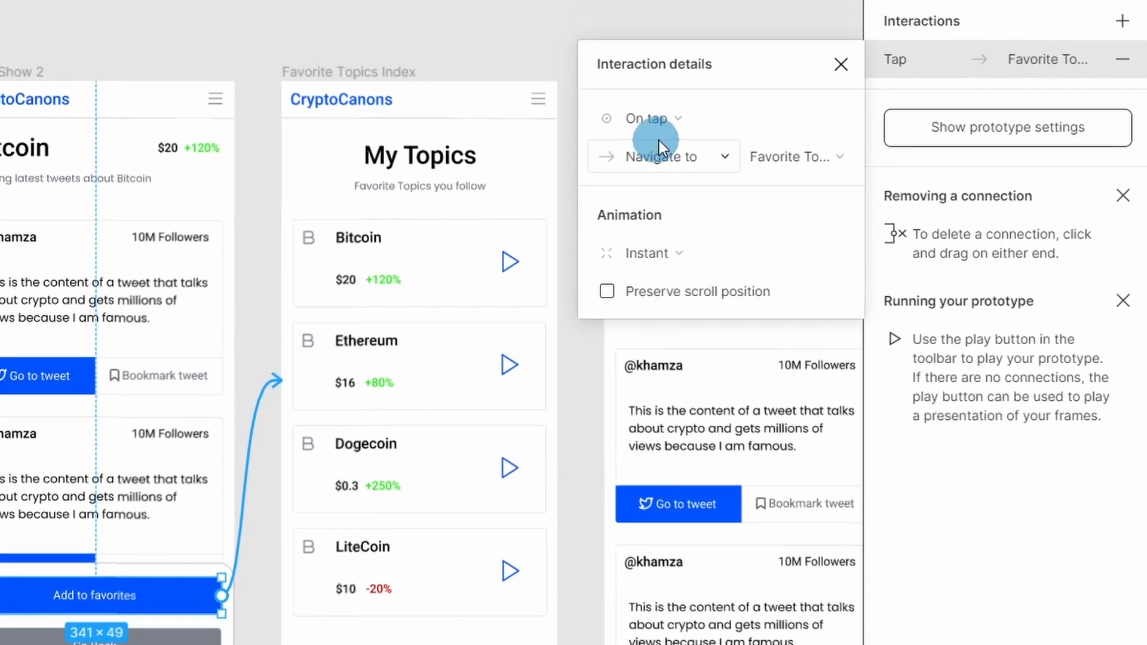
left_click(710, 39)
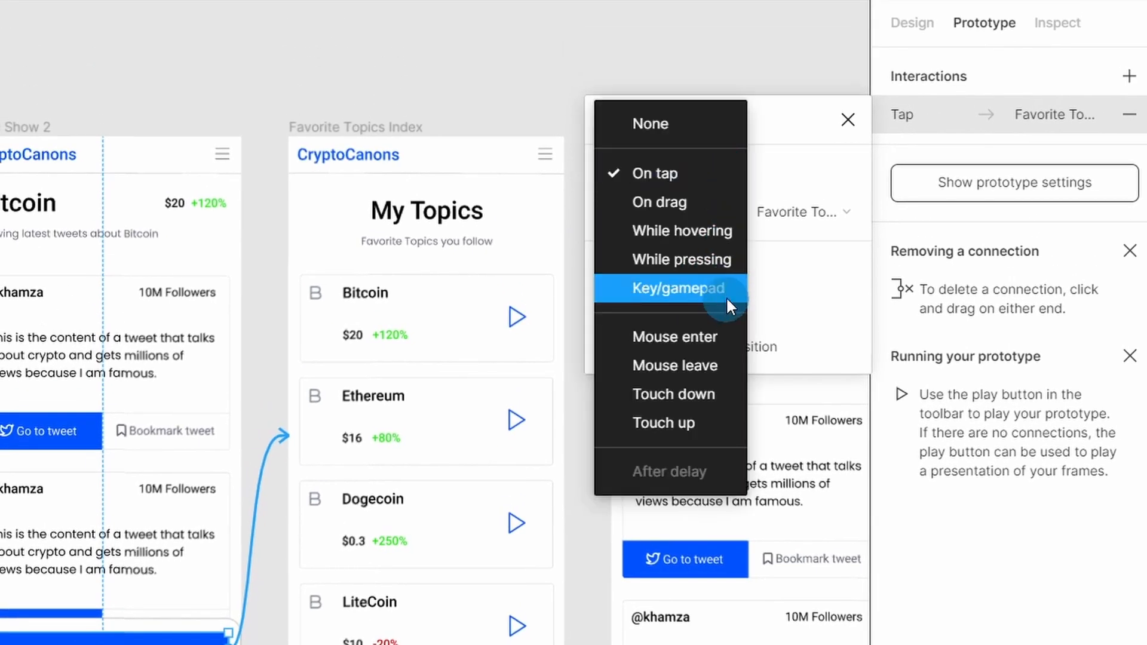
left_click(708, 165)
left_click(719, 219)
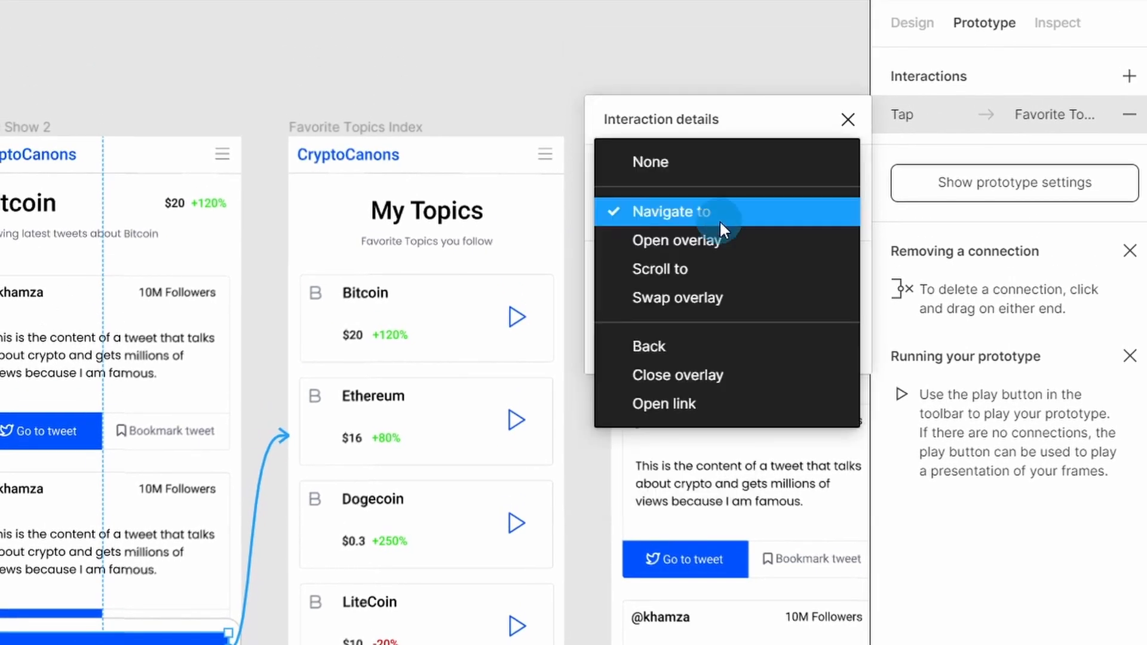
left_click(718, 211)
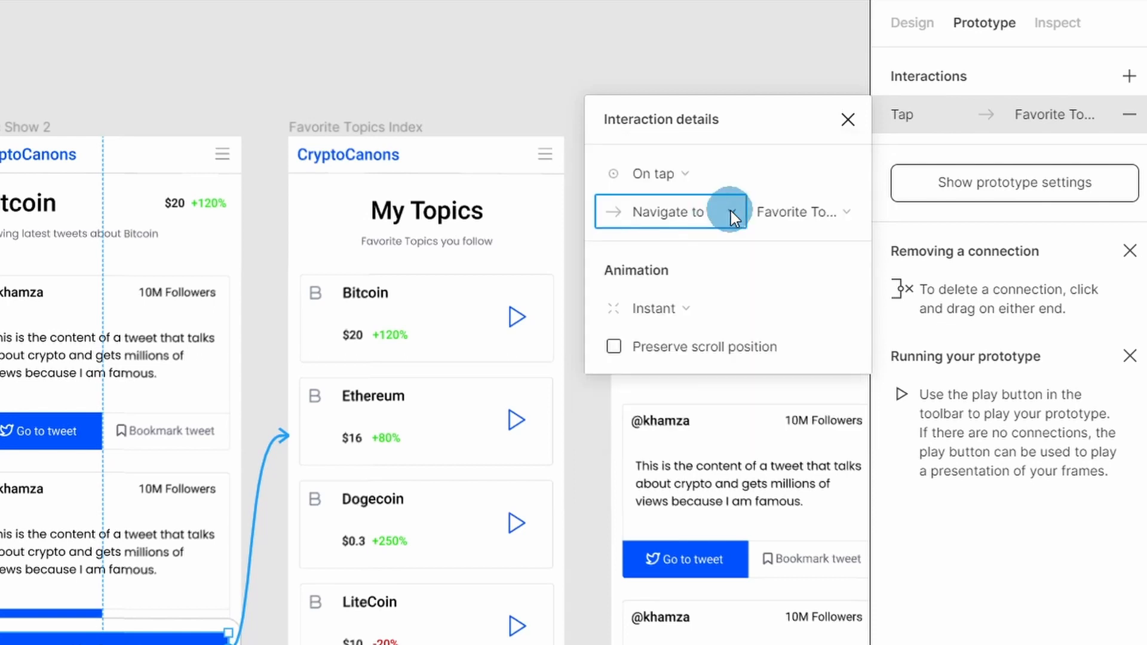
left_click(840, 206)
left_click(839, 210)
Set the connection's animation to Smart animate with Ease in and close the interaction details
left_click(711, 310)
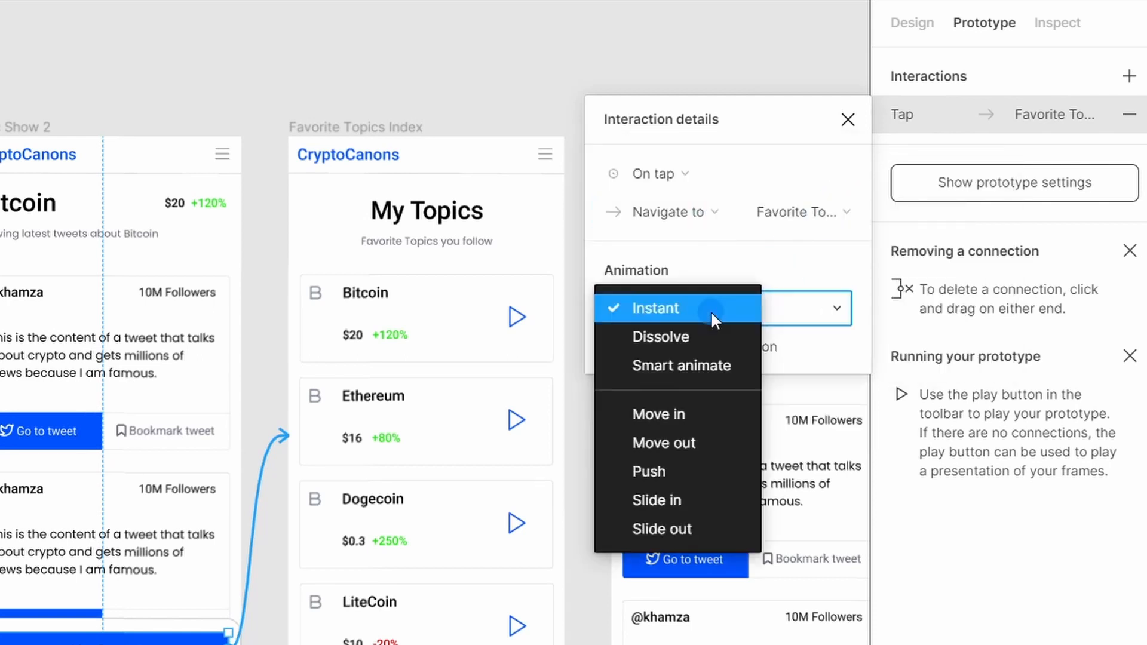
left_click(705, 363)
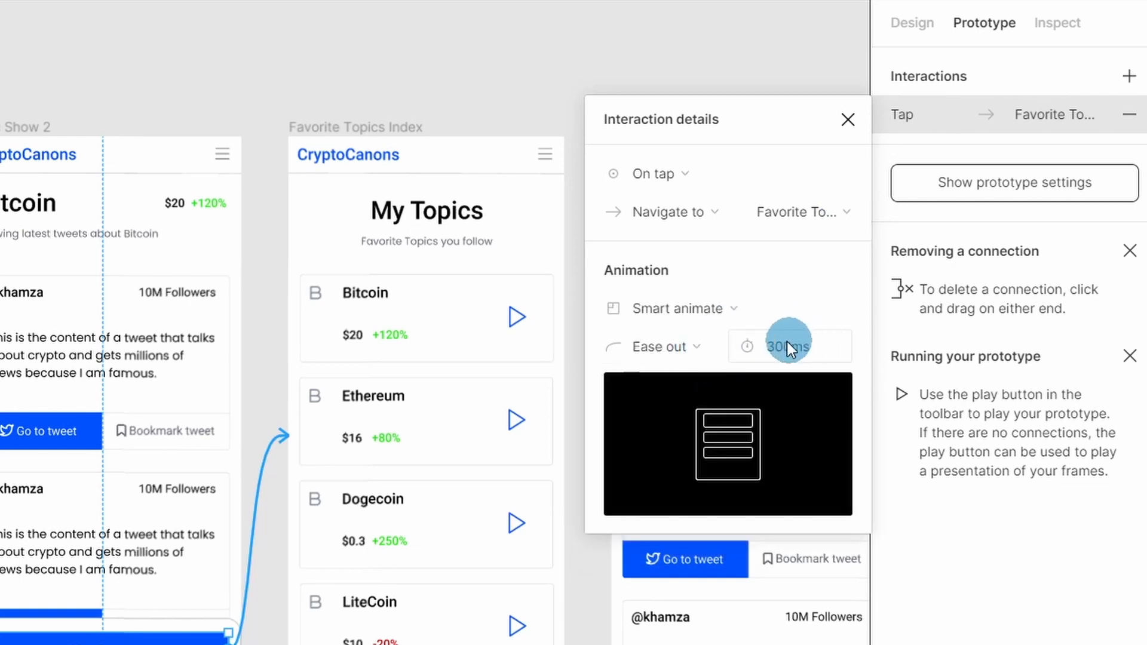
left_click(694, 345)
left_click(693, 324)
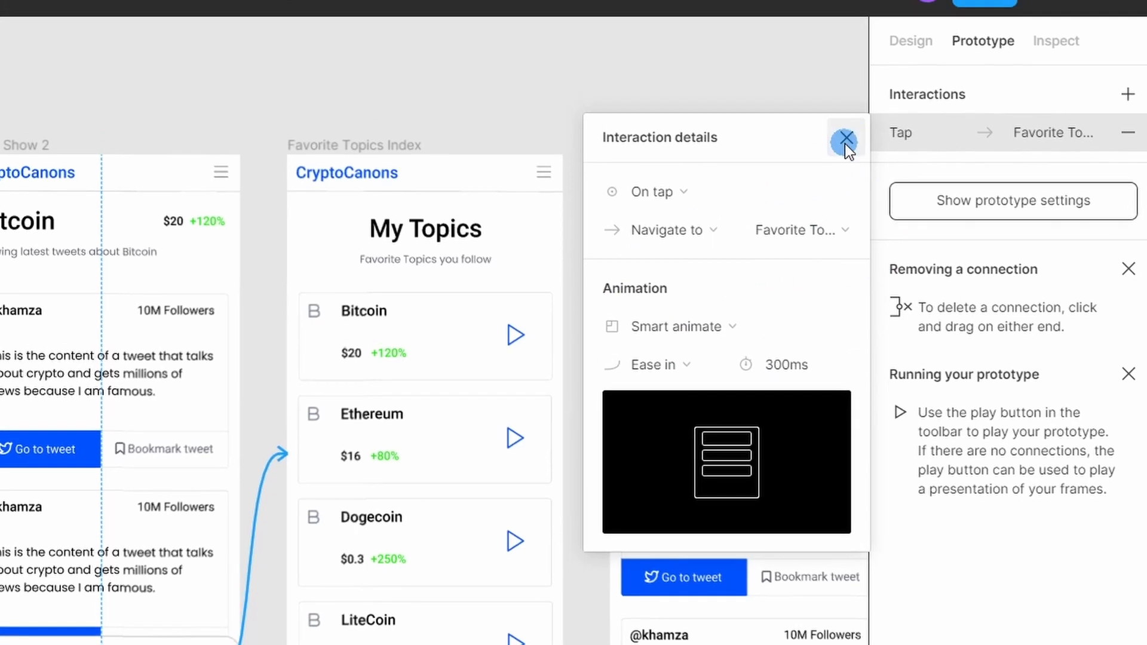
left_click(843, 133)
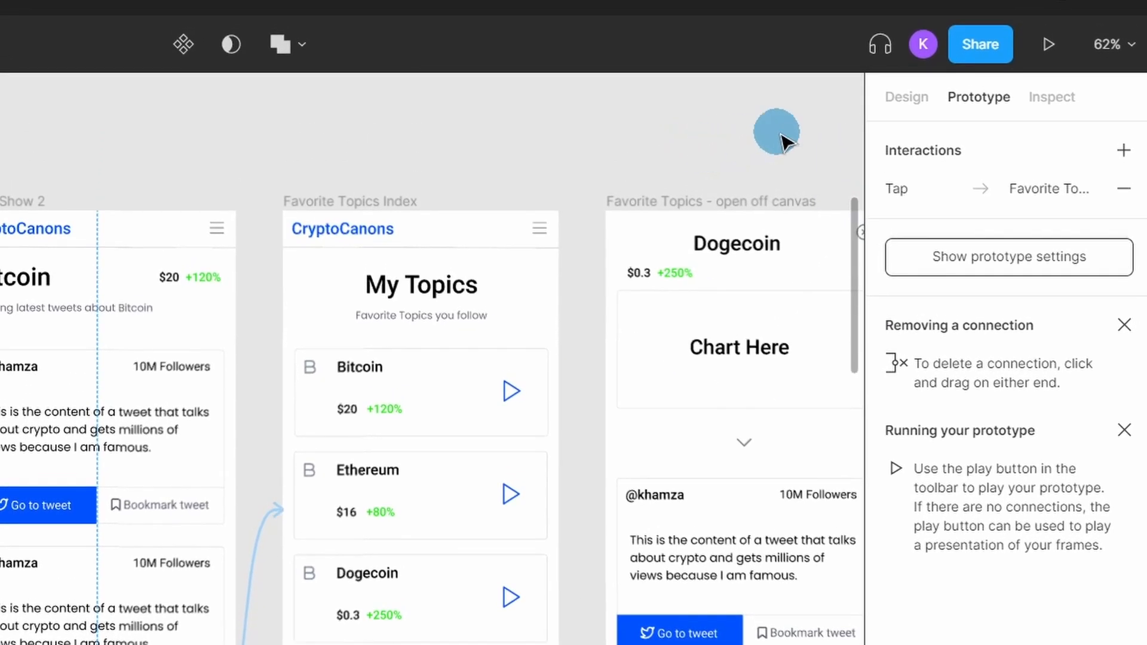
Present the CryptoCanons prototype
left_click(1048, 42)
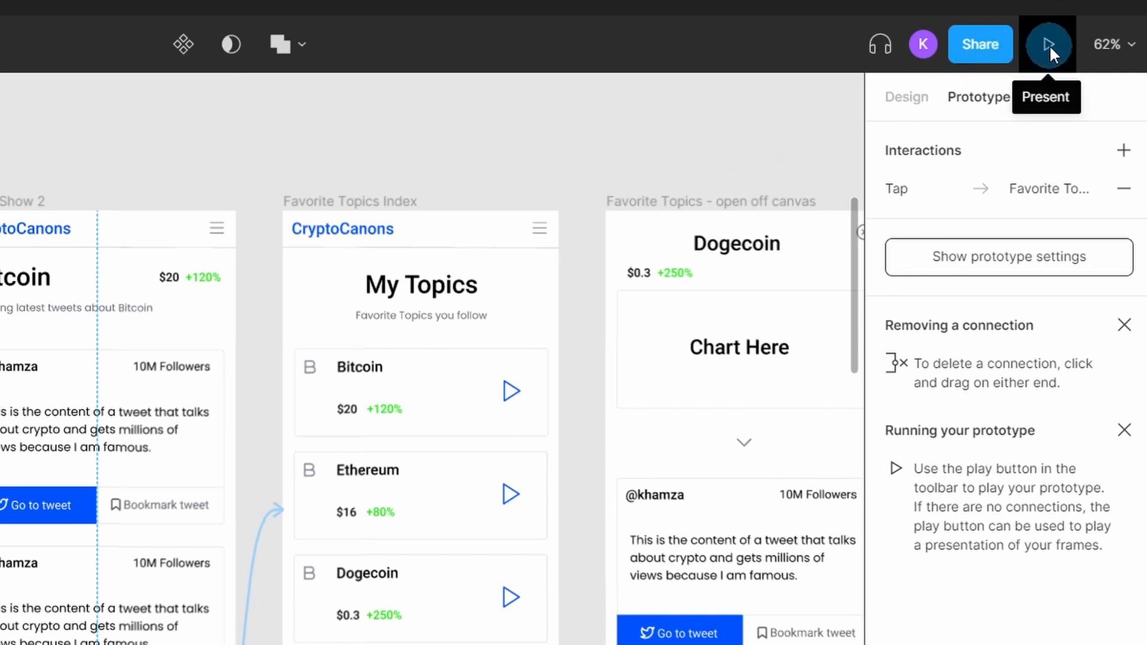
left_click(1051, 45)
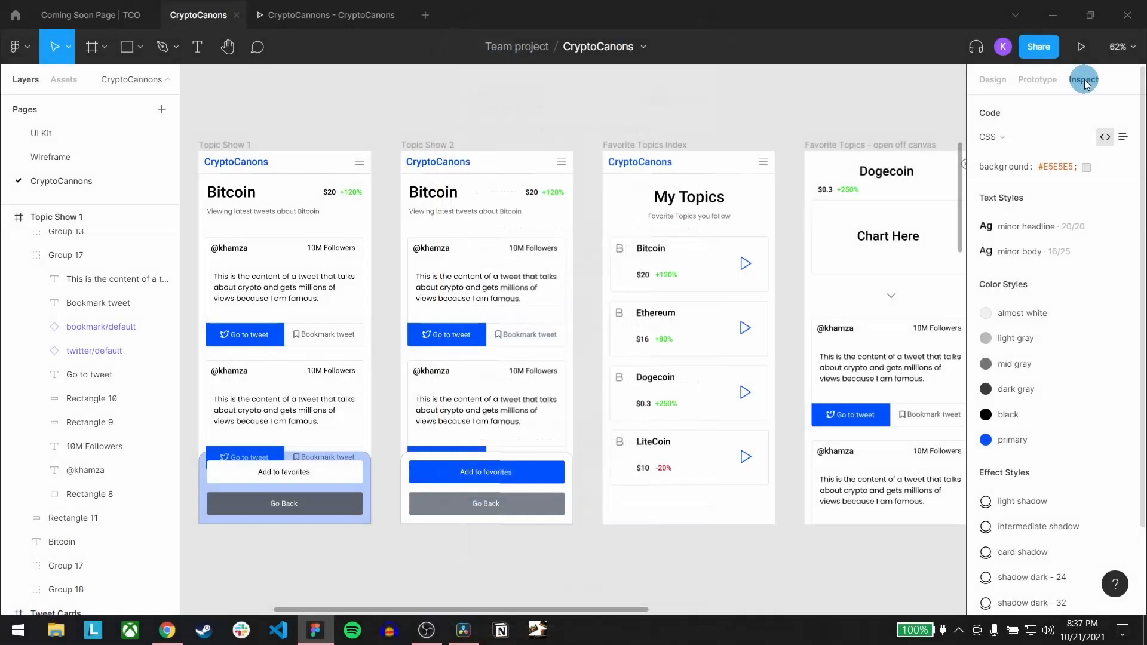
Inspect the properties and CSS code of the Go to tweet button's blue rectangle in Topic Show 1's first tweet card
left_click(1083, 84)
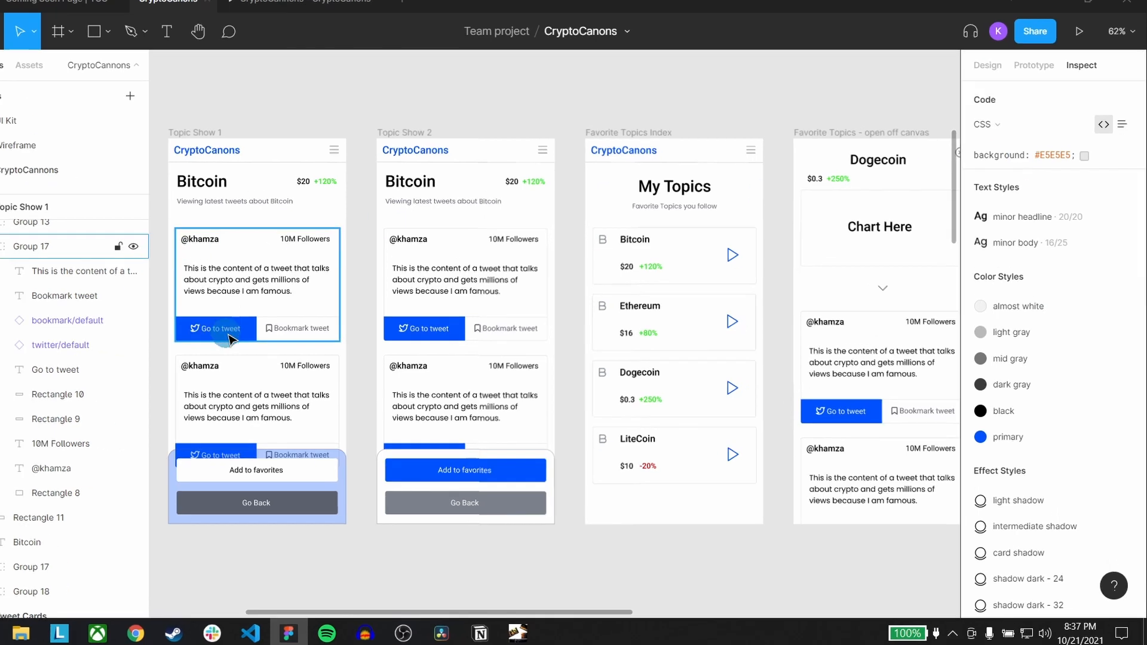
double_click(249, 335)
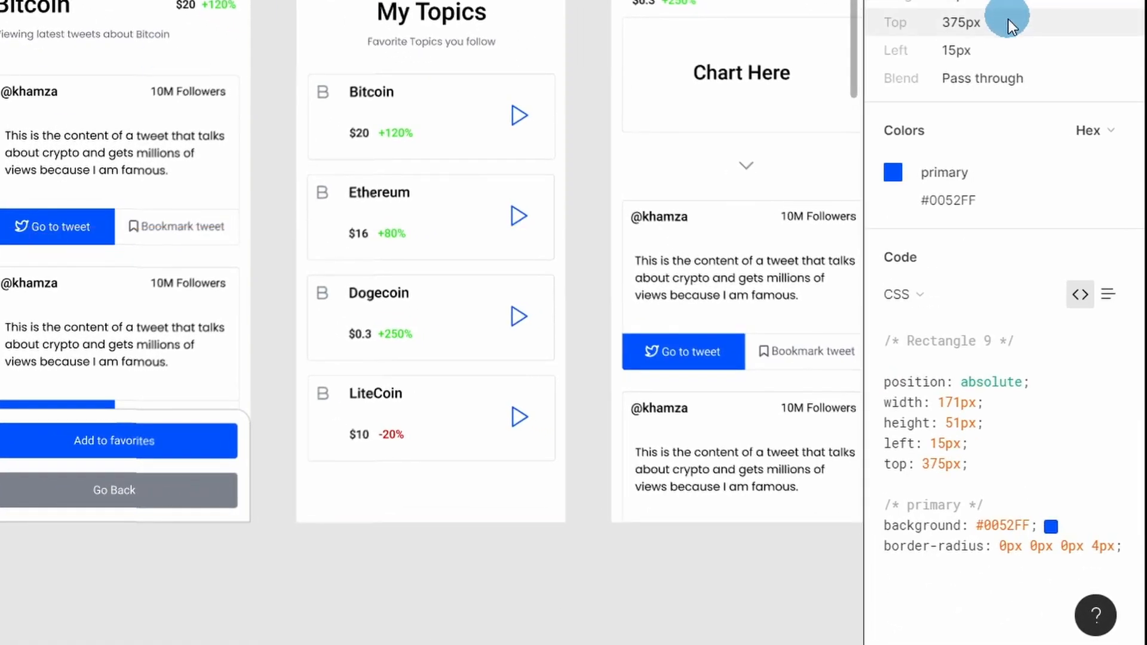
mouse_move(1038, 141)
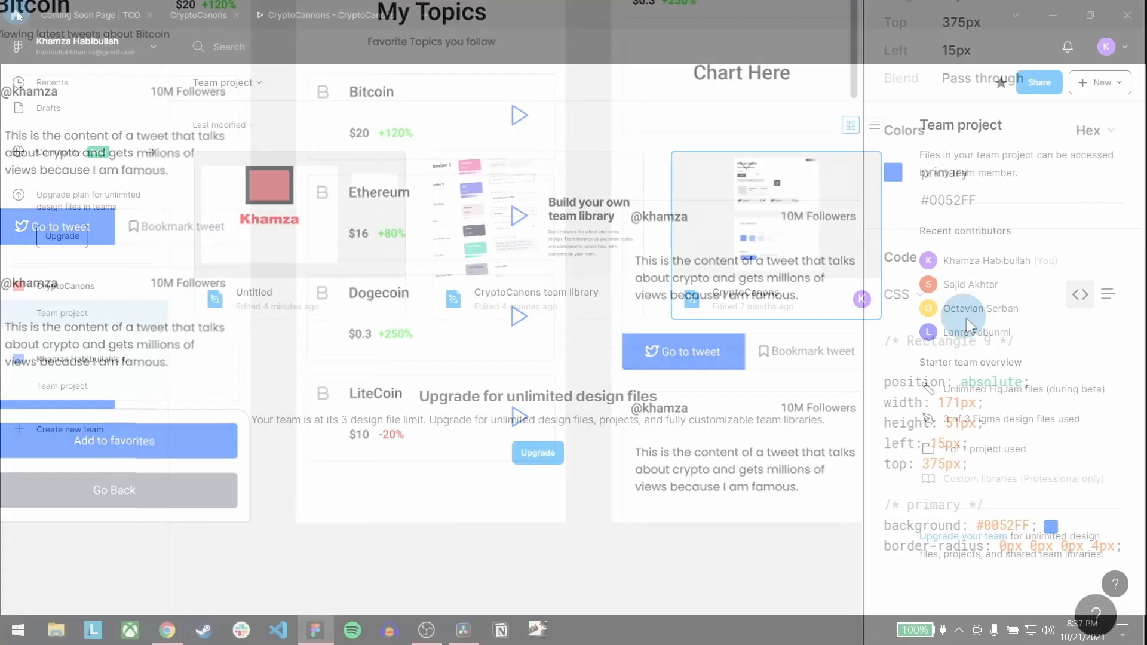
Open the Figma Community and browse its FigJam plugins, top plugins and trending files
left_click(142, 50)
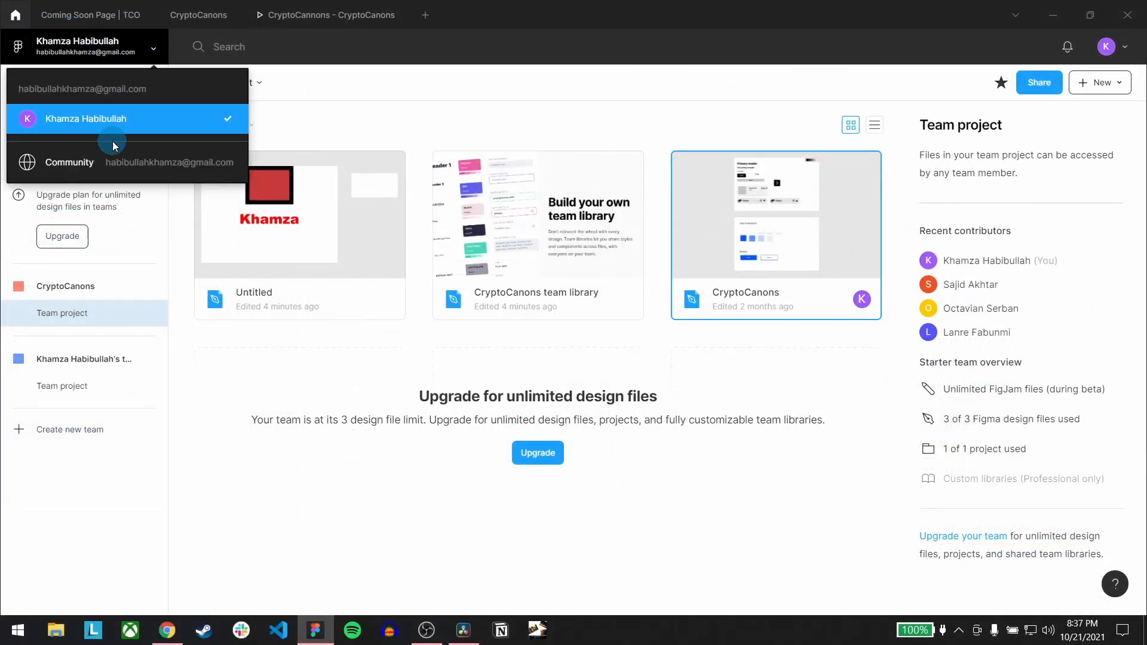
left_click(103, 165)
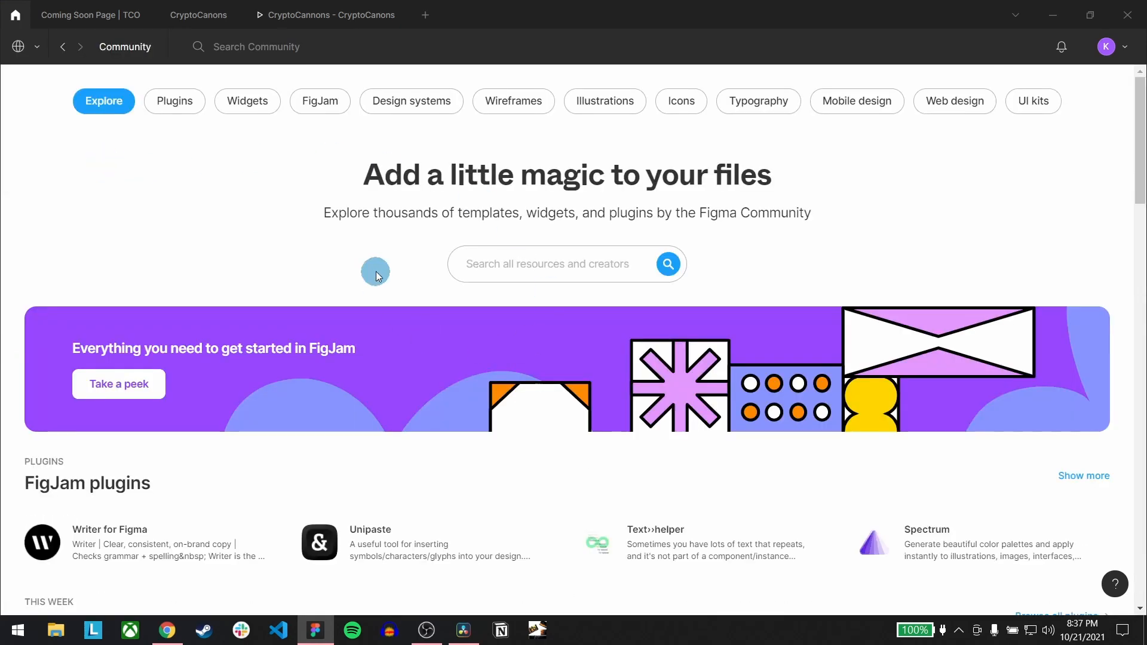
scroll(375, 274, "down", 9)
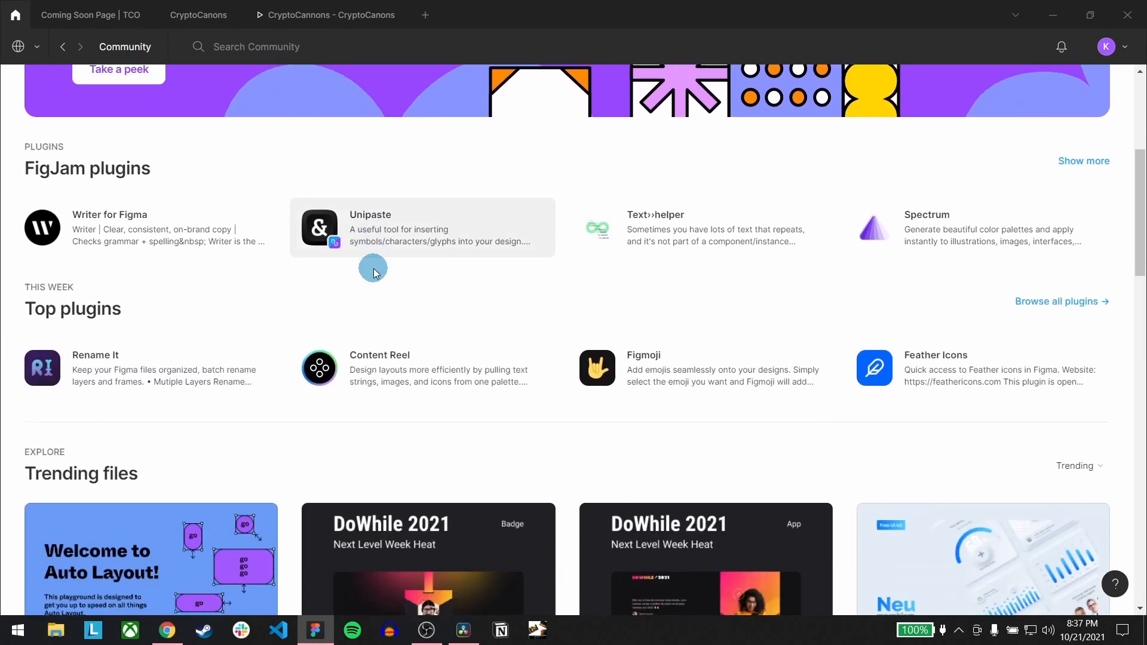
scroll(297, 257, "down", 3)
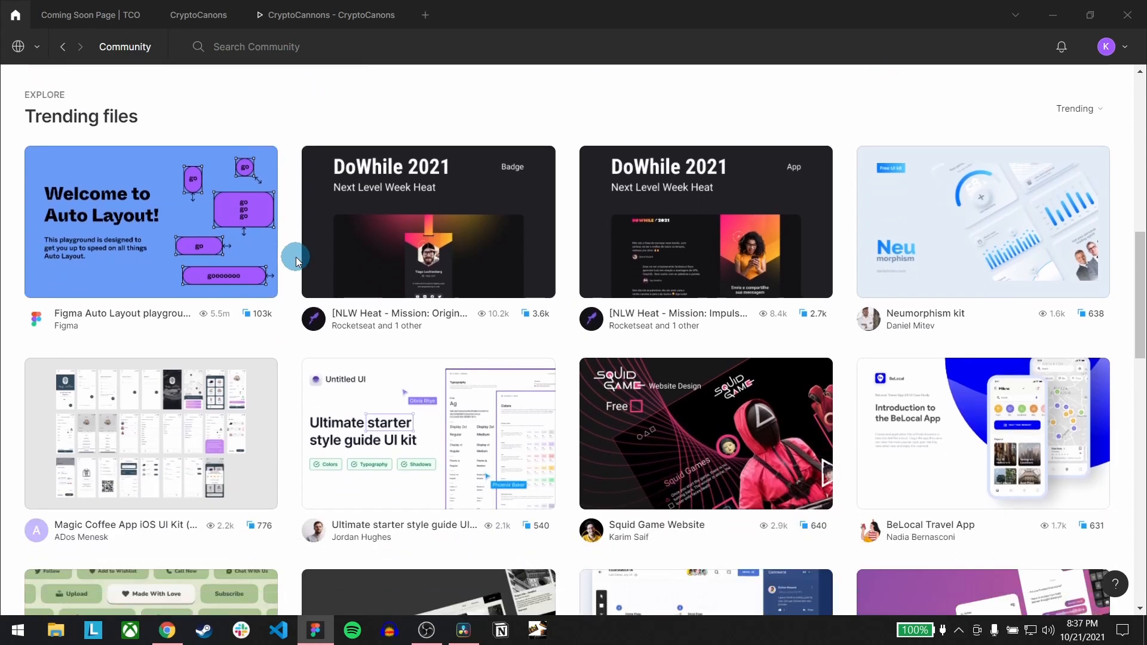
scroll(296, 257, "down", 7)
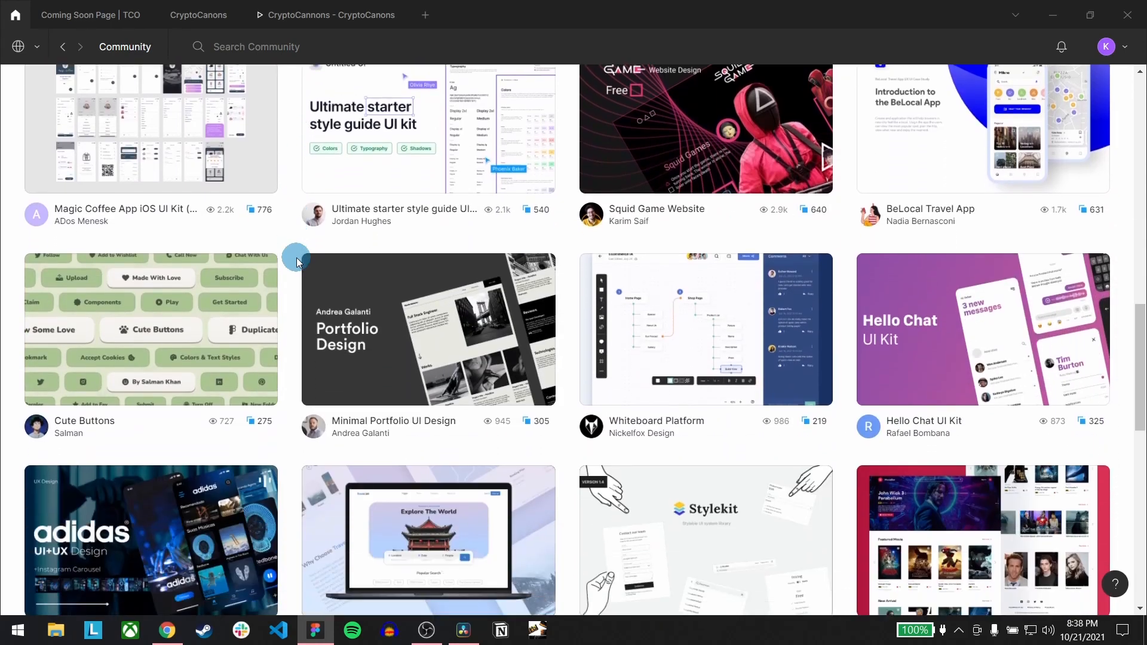
scroll(297, 263, "down", 6)
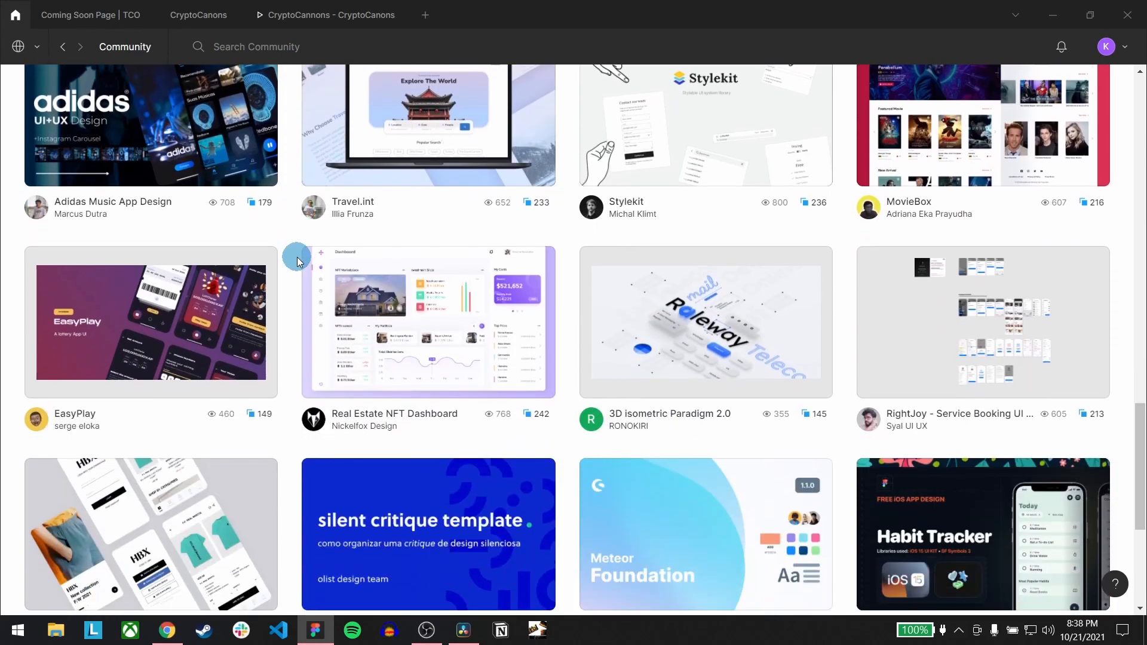
scroll(297, 261, "down", 4)
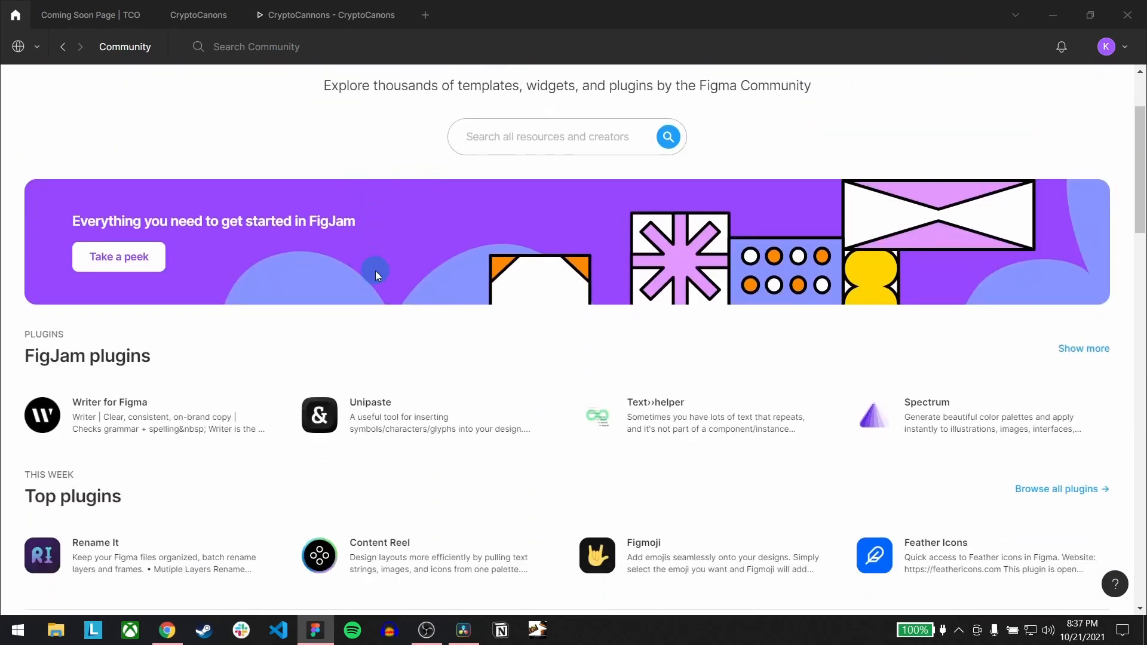
scroll(373, 269, "down", 6)
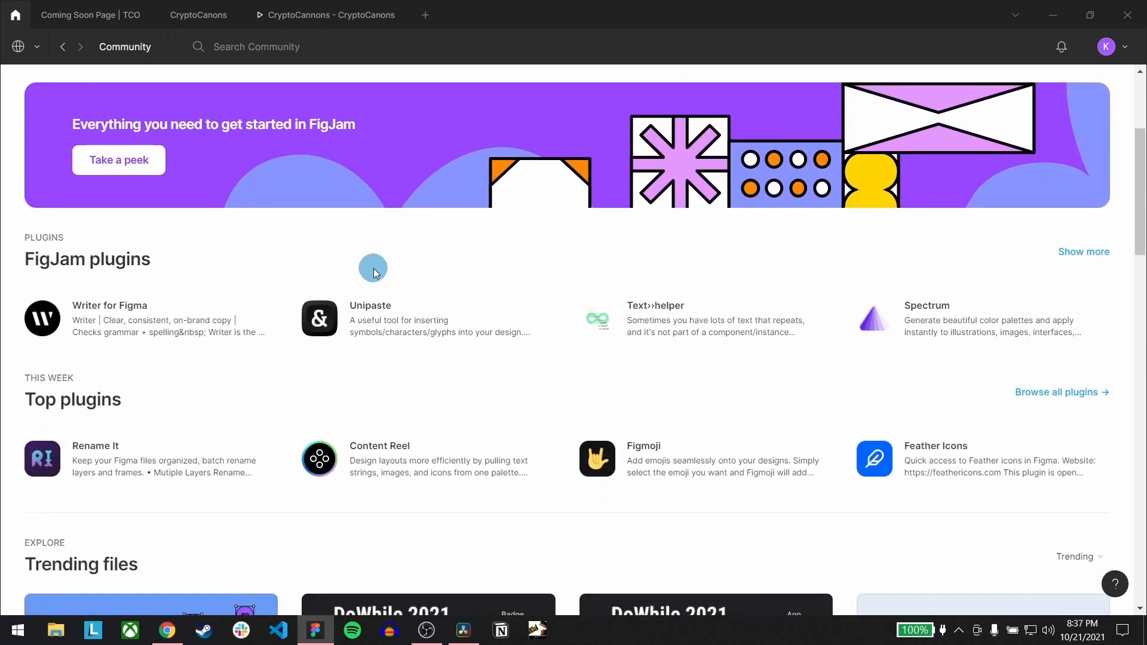
scroll(297, 260, "down", 3)
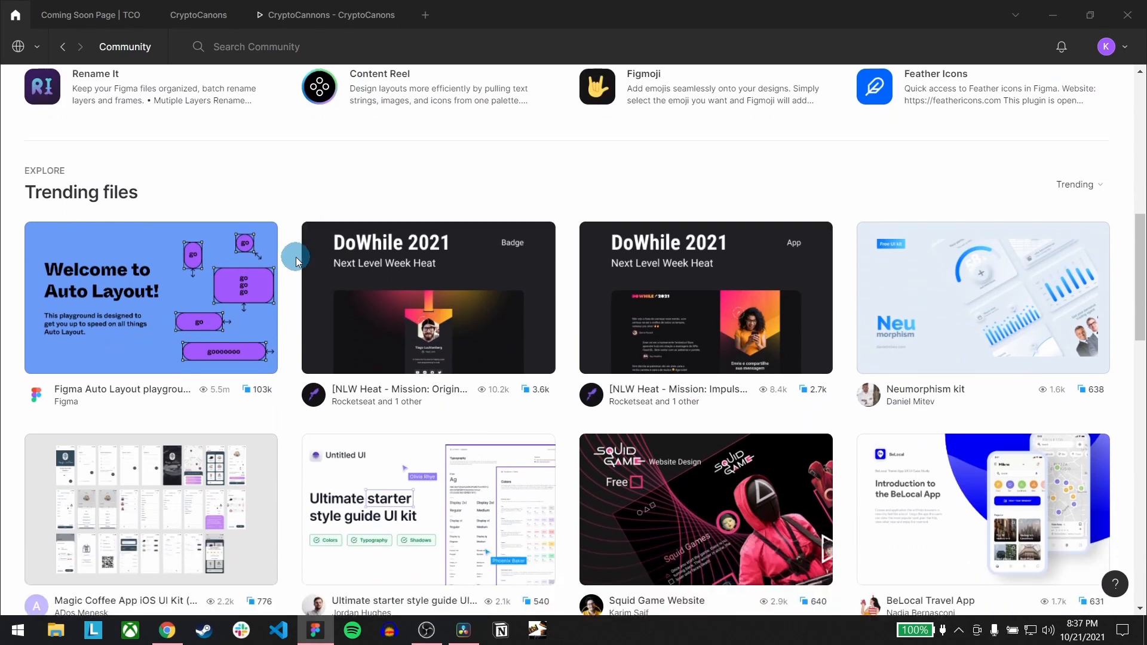
scroll(297, 261, "down", 8)
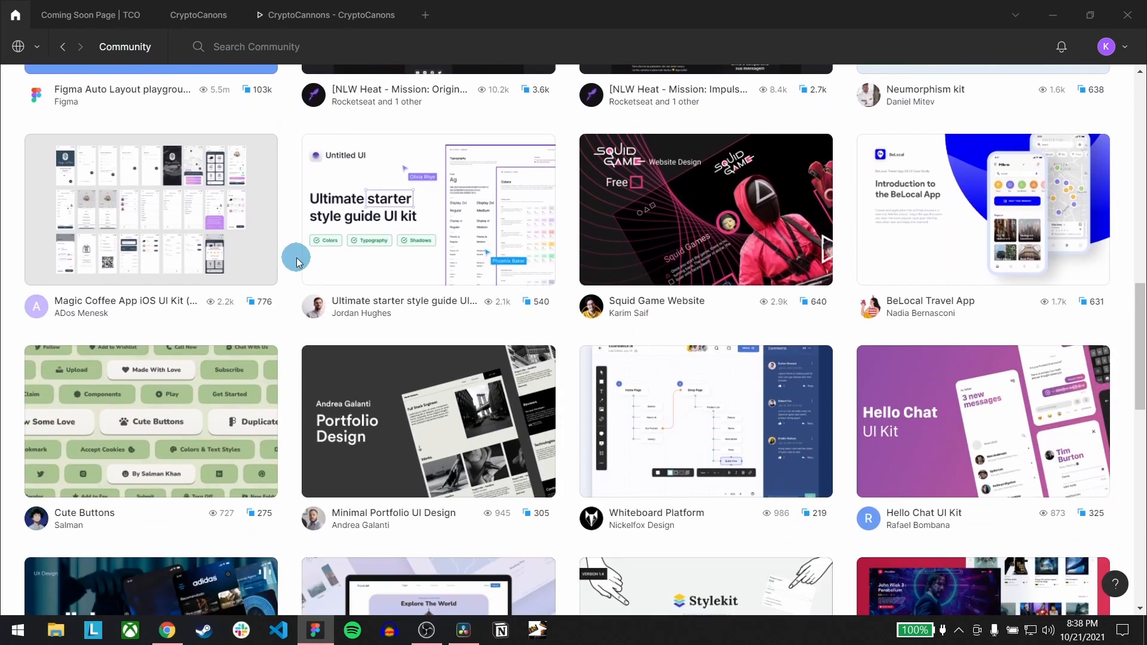
scroll(297, 261, "down", 7)
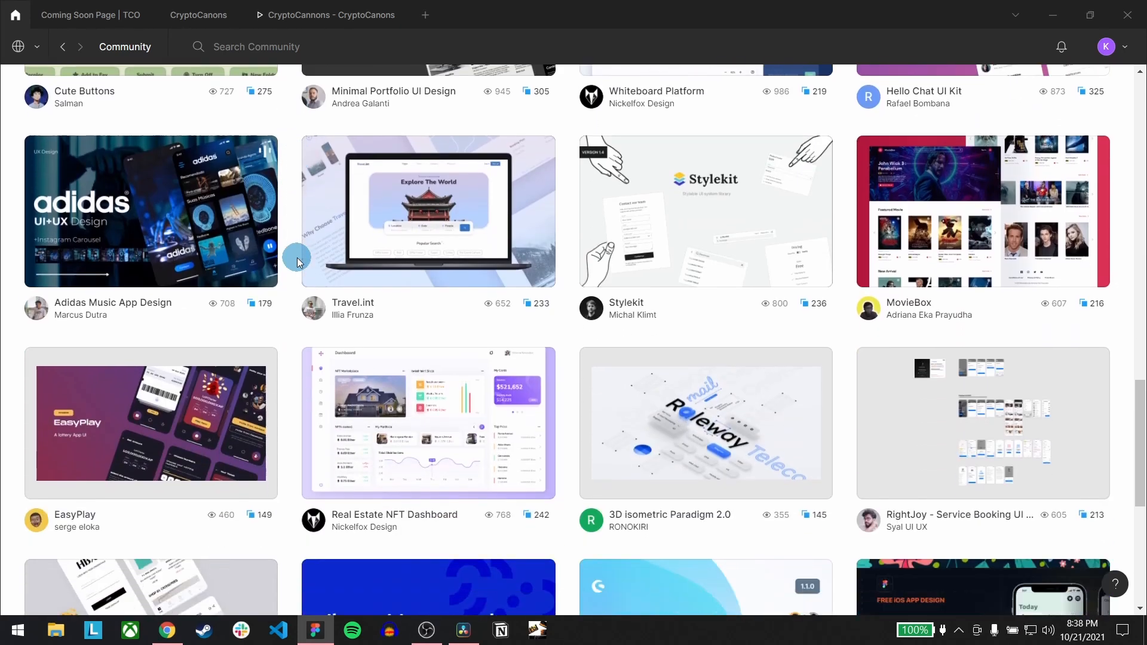
scroll(297, 261, "down", 4)
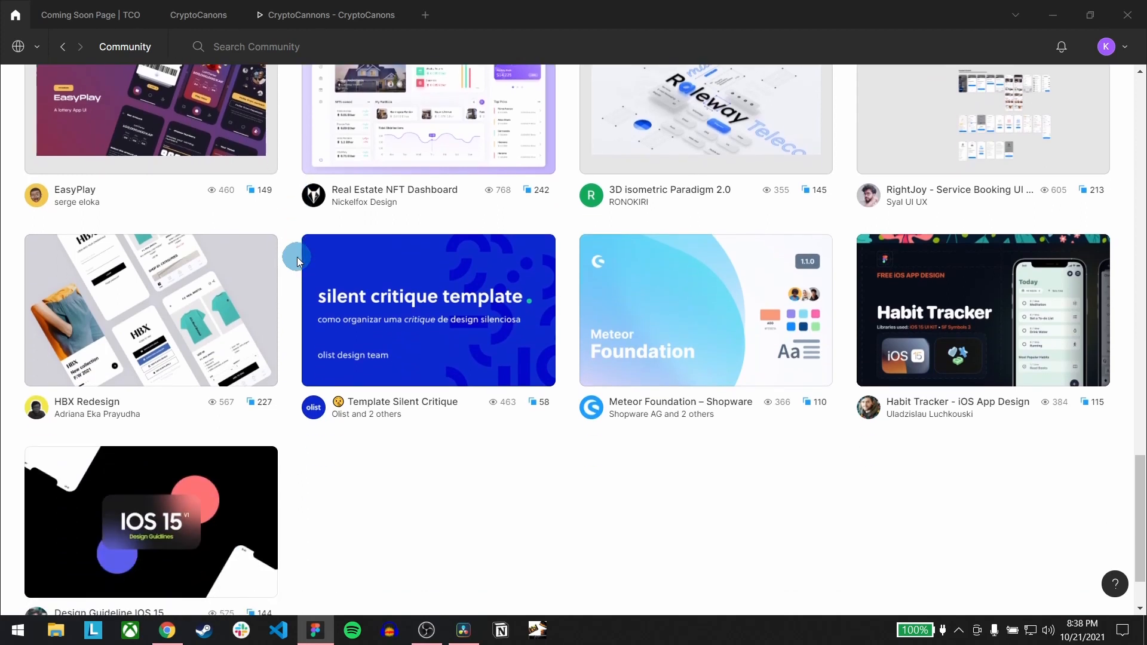
scroll(297, 257, "up", 3)
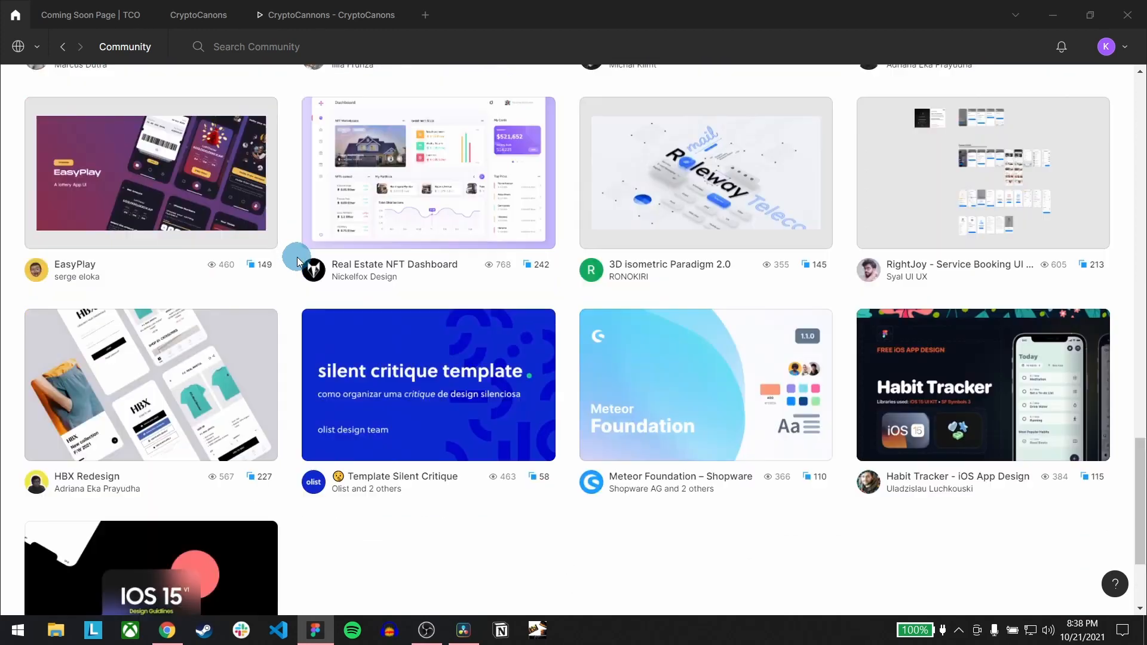